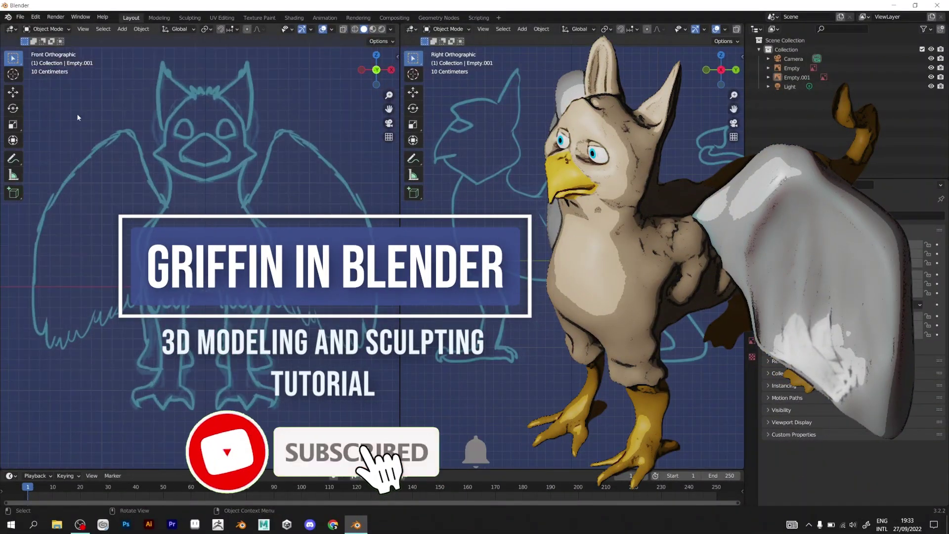
# Place the 3D cursor at the centre of the griffin's face in the front reference view
pyautogui.click(13, 74)
pyautogui.press('g')
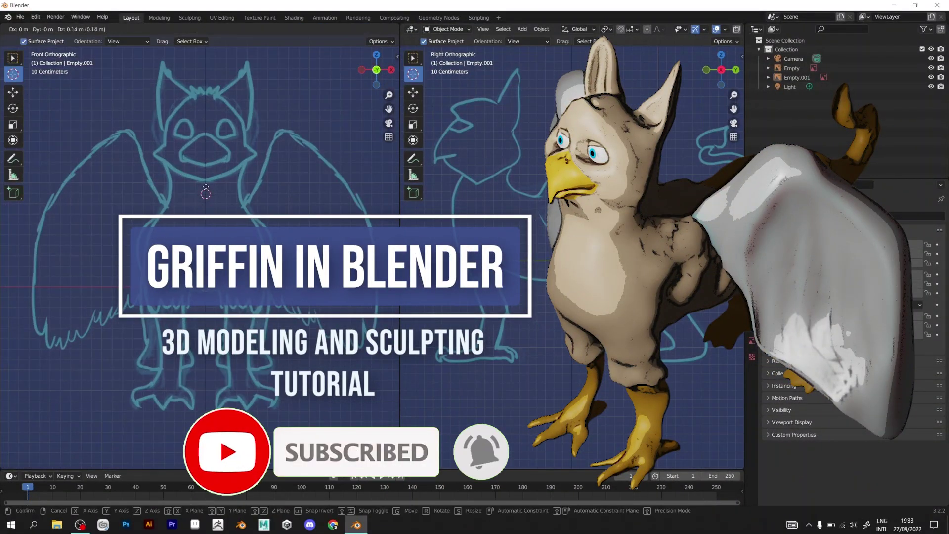
# Add a cube at the face centre and scale it down over the head
pyautogui.click(210, 102)
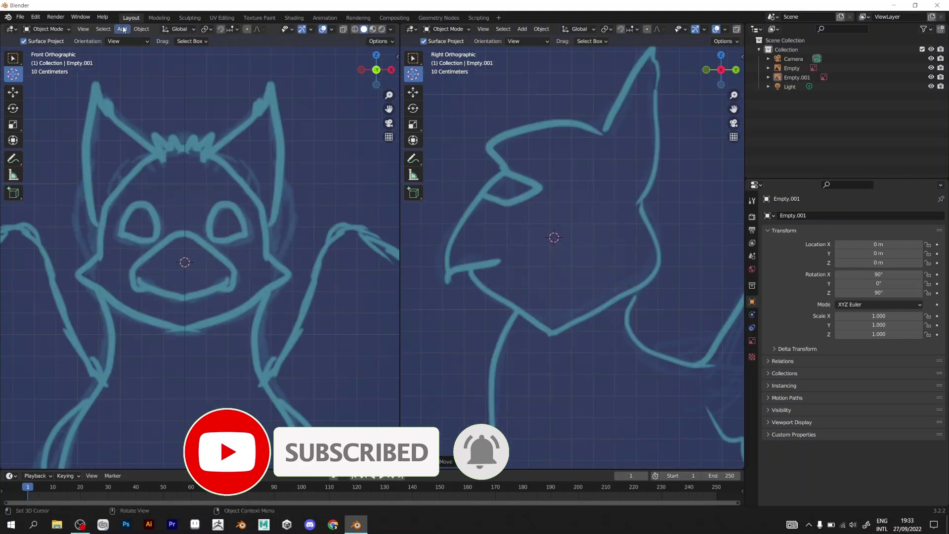
pyautogui.click(122, 28)
pyautogui.click(215, 46)
pyautogui.press('s')
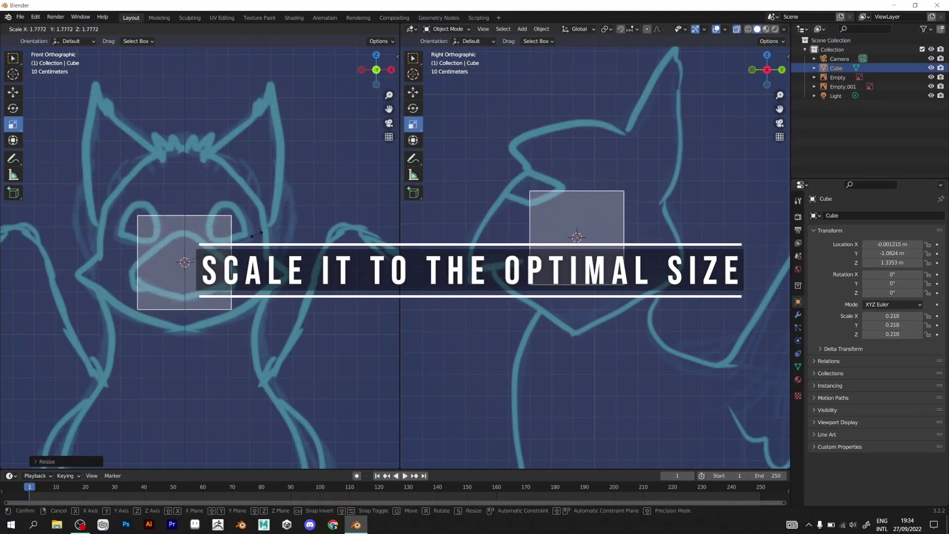
pyautogui.click(203, 170)
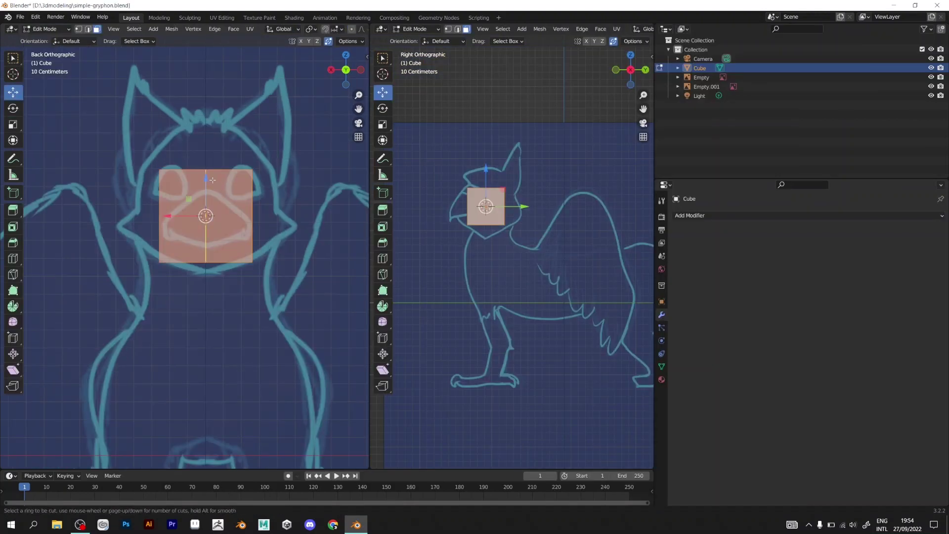
# Loop-cut the cube down the middle, delete its left half, and add a Mirror modifier
pyautogui.click(212, 180)
pyautogui.rightClick(212, 179)
pyautogui.moveTo(124, 101)
pyautogui.mouseDown()
pyautogui.moveTo(182, 322)
pyautogui.moveTo(196, 331)
pyautogui.mouseUp()
pyautogui.press('x')
pyautogui.click(196, 330)
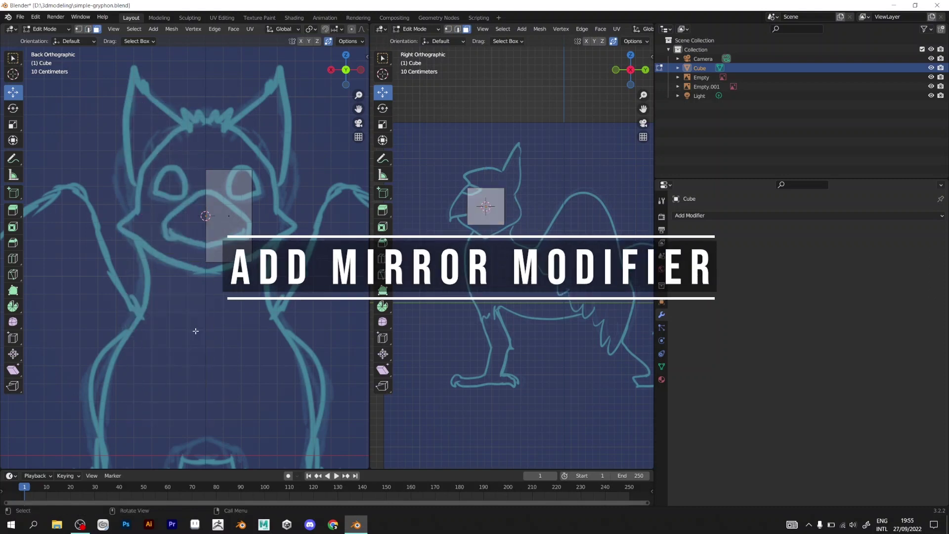
pyautogui.click(723, 216)
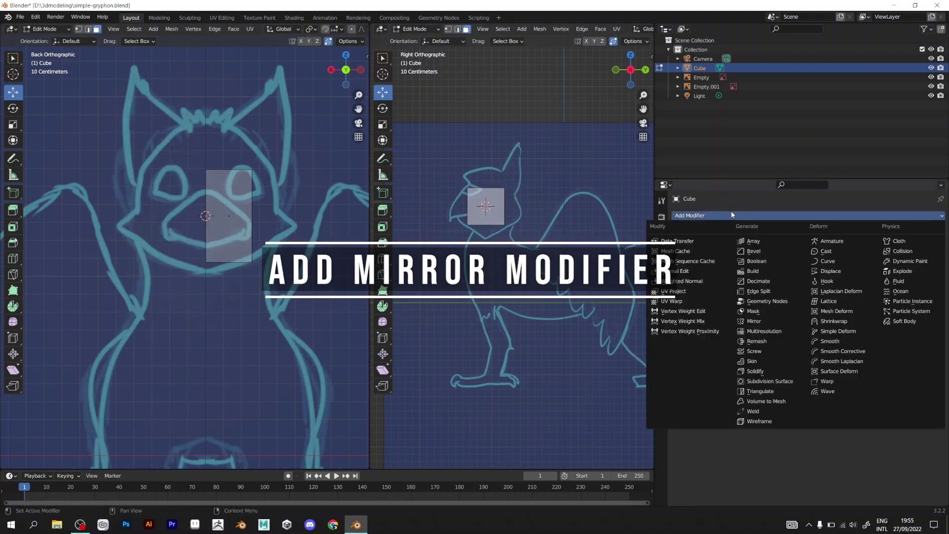
pyautogui.click(763, 324)
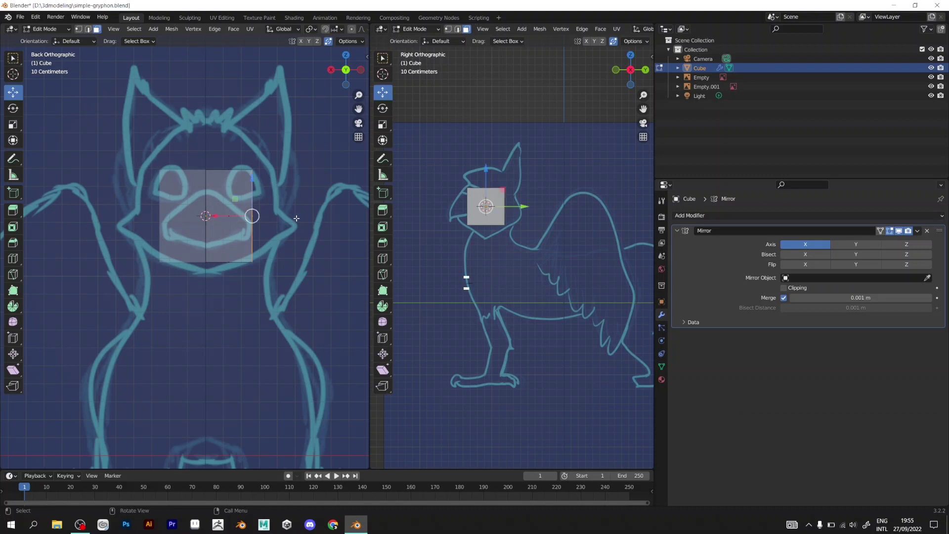
# Shrink the front face and pull the top vertices up into a pointed diamond head
pyautogui.press('s')
pyautogui.click(211, 174)
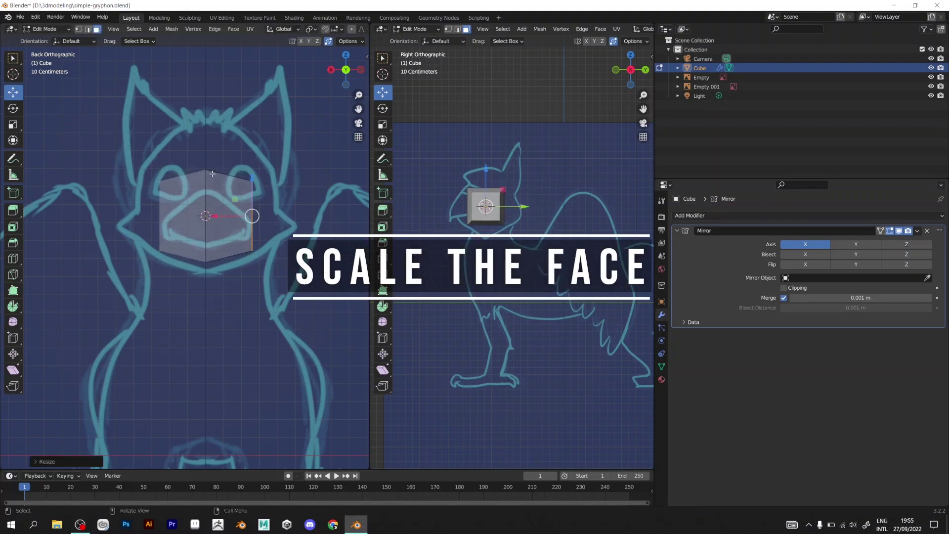
pyautogui.moveTo(184, 317)
pyautogui.mouseDown()
pyautogui.moveTo(214, 253)
pyautogui.moveTo(201, 235)
pyautogui.moveTo(285, 215)
pyautogui.mouseUp()
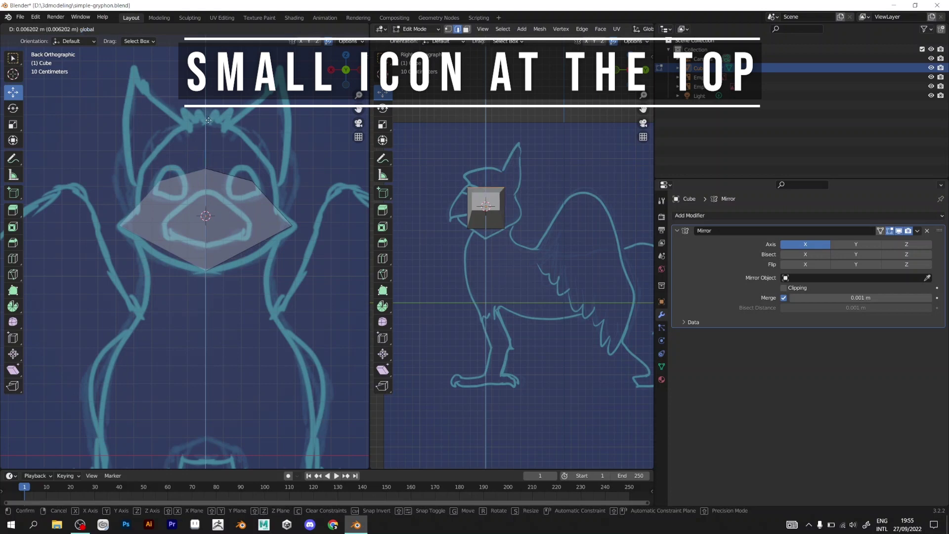
pyautogui.moveTo(284, 214)
pyautogui.mouseDown()
pyautogui.moveTo(210, 87)
pyautogui.moveTo(255, 151)
pyautogui.mouseUp()
pyautogui.moveTo(208, 88); pyautogui.dragTo(209, 82)
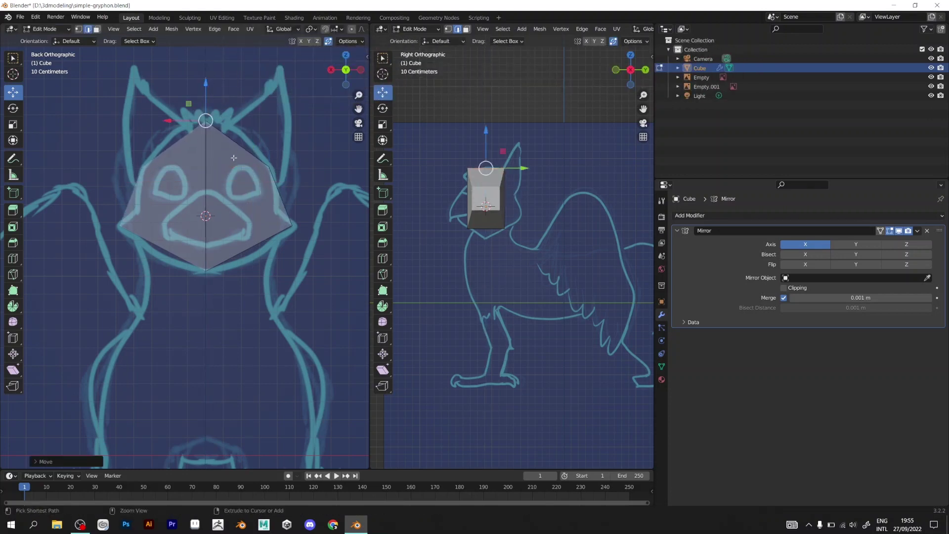
# Add a horizontal edge loop across the head and show the widened side view in wireframe
pyautogui.hotkey('ctrl', 'r')
pyautogui.click(202, 161)
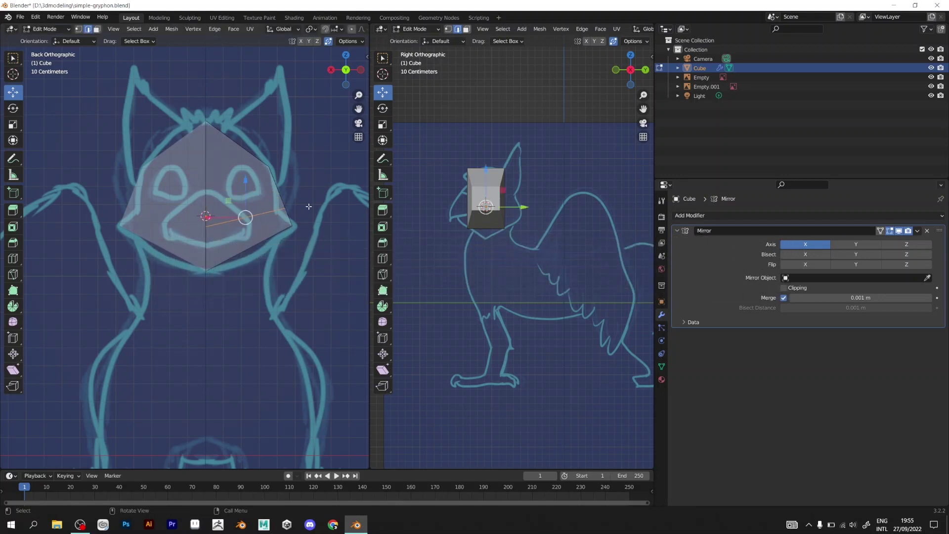
pyautogui.scroll(3, 503, 154)
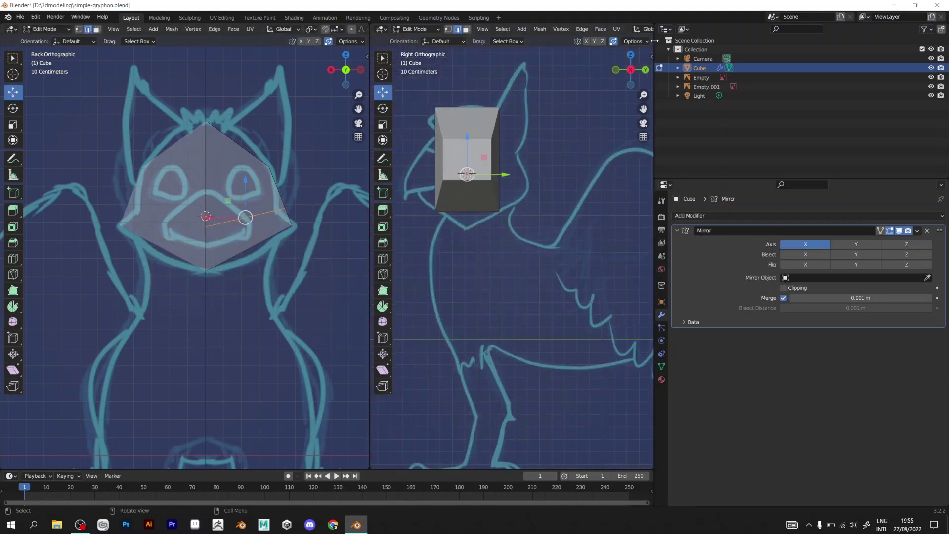
pyautogui.moveTo(655, 41); pyautogui.dragTo(830, 49)
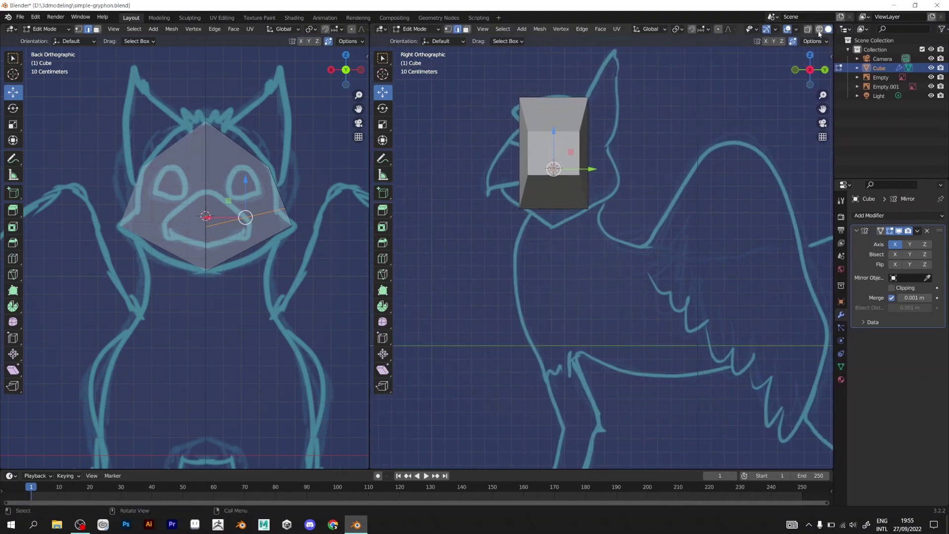
pyautogui.click(808, 29)
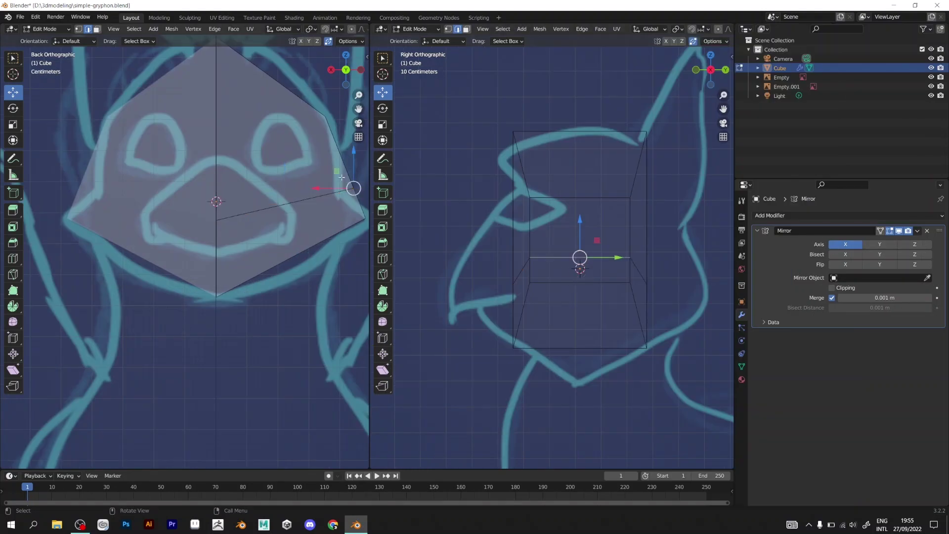
# Move the top, bottom and side vertices to fit the sketched face outline
pyautogui.press('g')
pyautogui.click(269, 110)
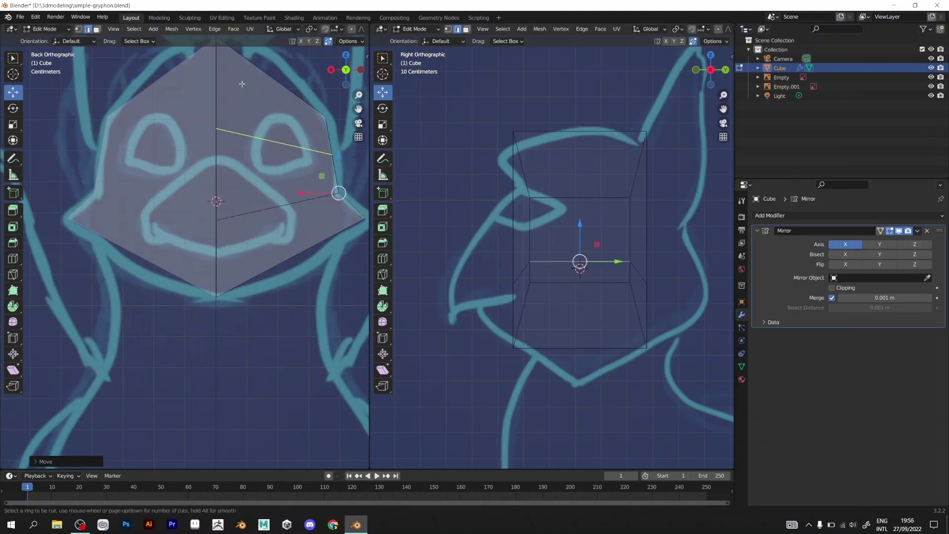
pyautogui.click(333, 141)
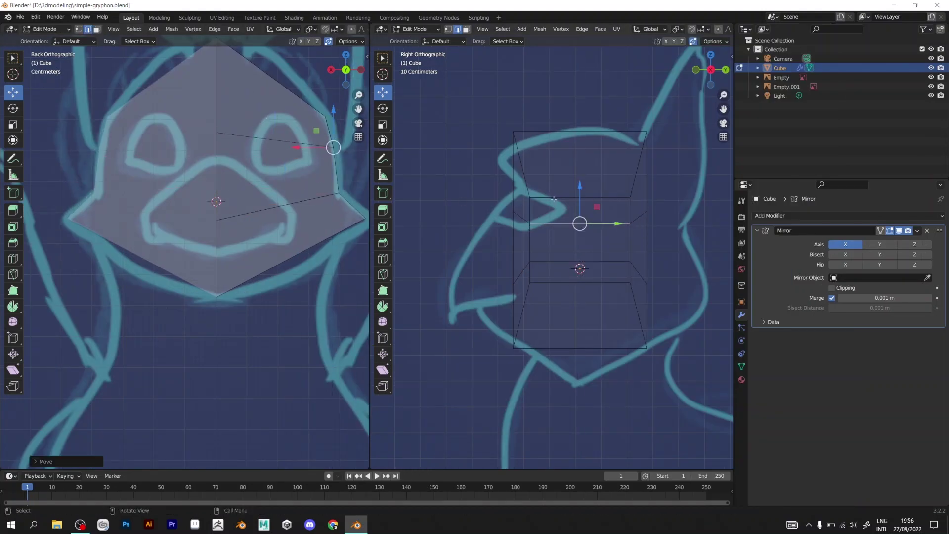
pyautogui.press('g')
pyautogui.click(248, 54)
pyautogui.scroll(-2, 210, 236)
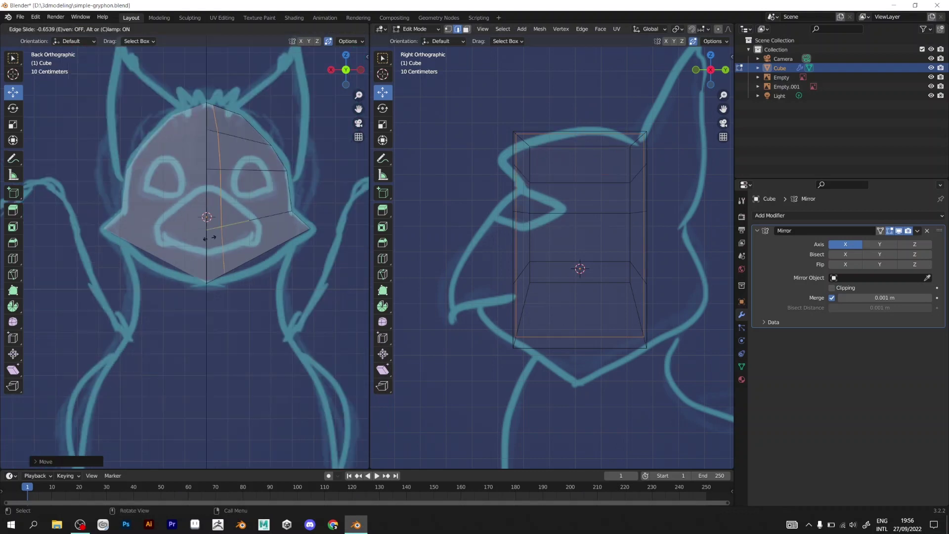
pyautogui.press('g')
pyautogui.click(250, 232)
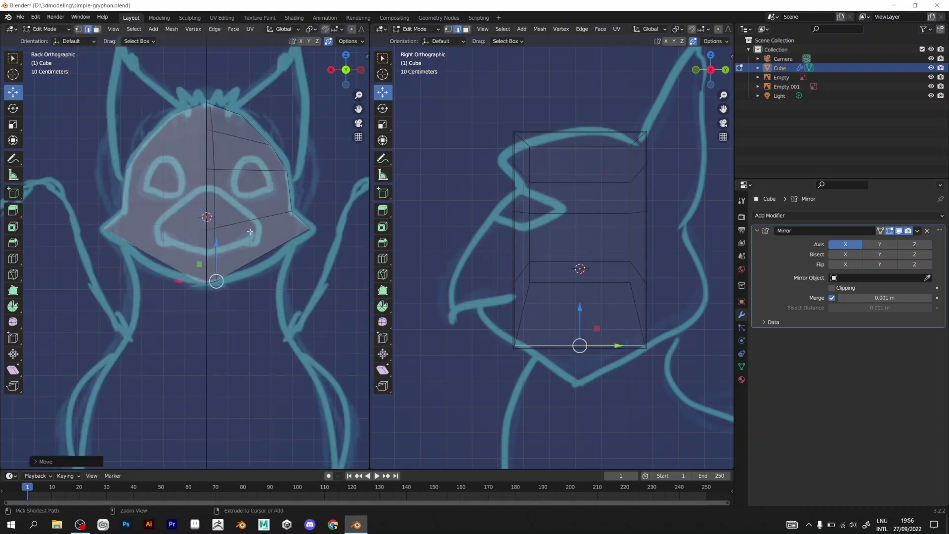
pyautogui.click(252, 289)
pyautogui.scroll(1, 279, 301)
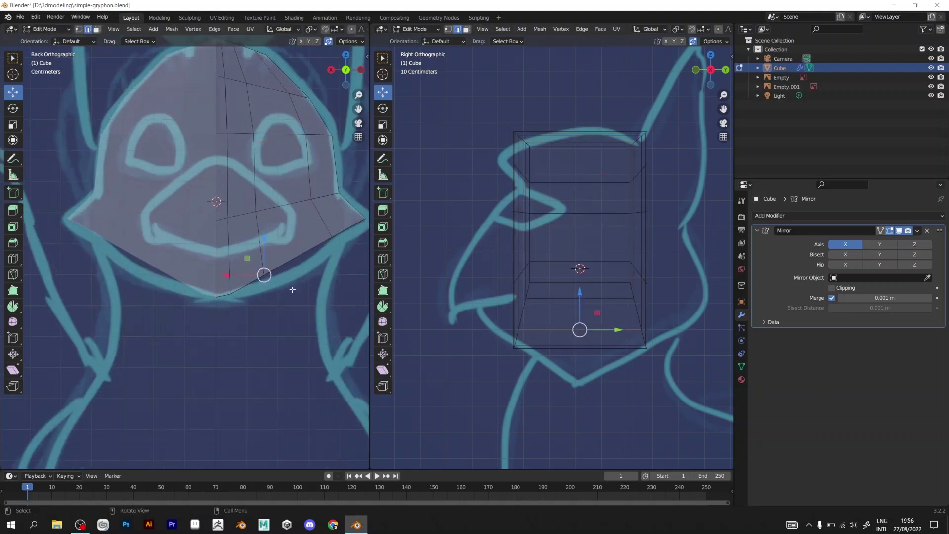
pyautogui.press('g')
pyautogui.click(282, 259)
pyautogui.scroll(-1, 272, 230)
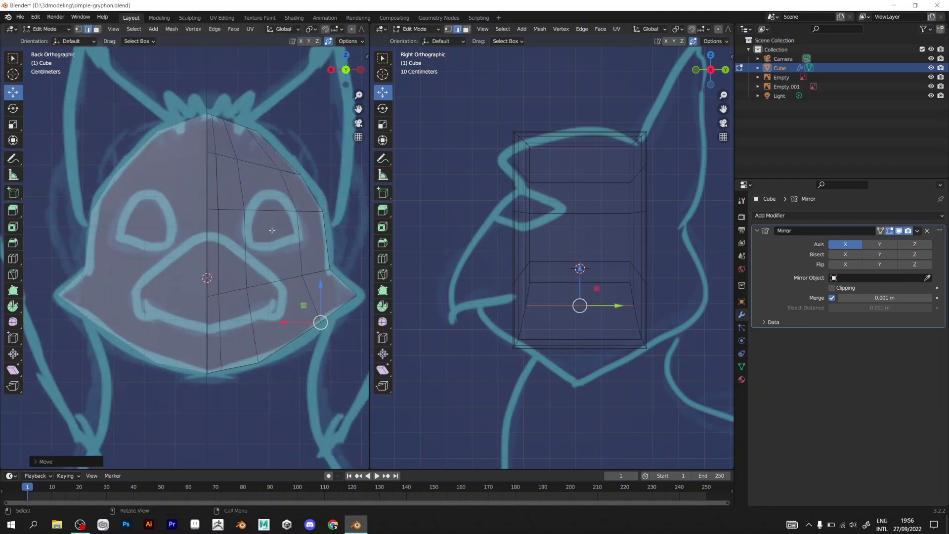
# Add another loop cut, scale it to round the head, and select side edge loops
pyautogui.click(214, 237)
pyautogui.scroll(1, 213, 236)
pyautogui.hotkey('shift', 'space')
pyautogui.press('s')
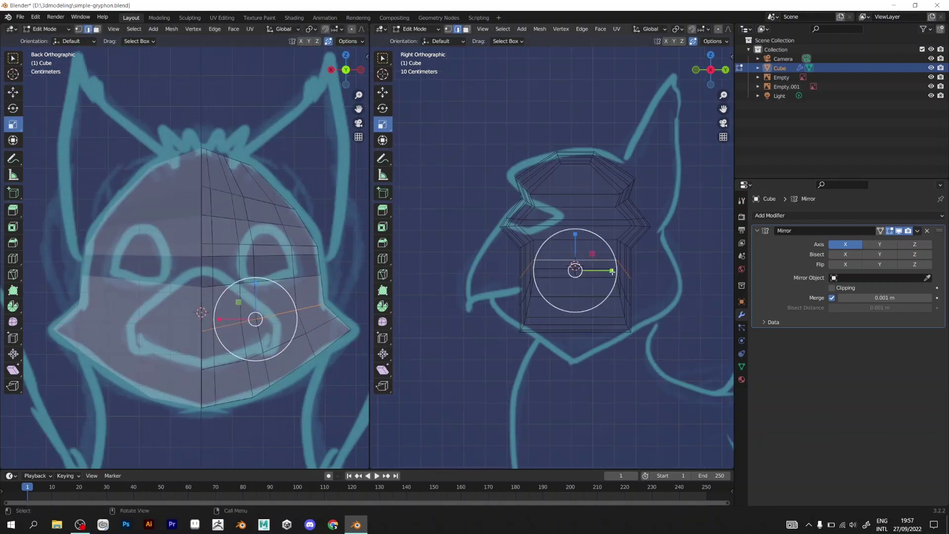
pyautogui.moveTo(593, 263); pyautogui.dragTo(627, 245)
pyautogui.click(627, 245)
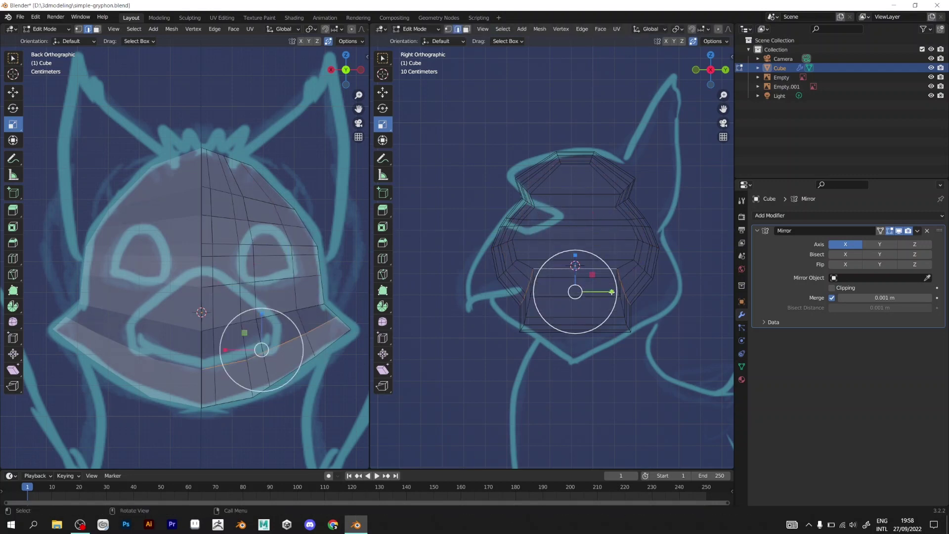
pyautogui.keyDown('alt'); pyautogui.click(638, 288); pyautogui.keyUp('alt')
pyautogui.keyDown('shift'); pyautogui.click(647, 301); pyautogui.keyUp('shift')
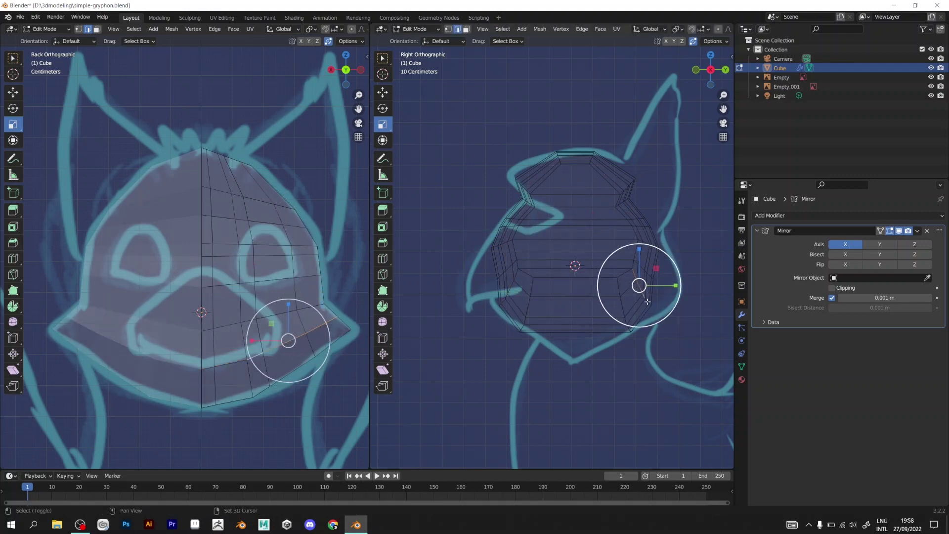
pyautogui.keyDown('alt'); pyautogui.click(617, 310); pyautogui.keyUp('alt')
pyautogui.keyDown('alt'); pyautogui.click(629, 268); pyautogui.keyUp('alt')
pyautogui.keyDown('shift'); pyautogui.moveTo(629, 268); pyautogui.dragTo(525, 282, button='middle'); pyautogui.keyUp('shift')
pyautogui.keyDown('alt'); pyautogui.click(491, 259); pyautogui.keyUp('alt')
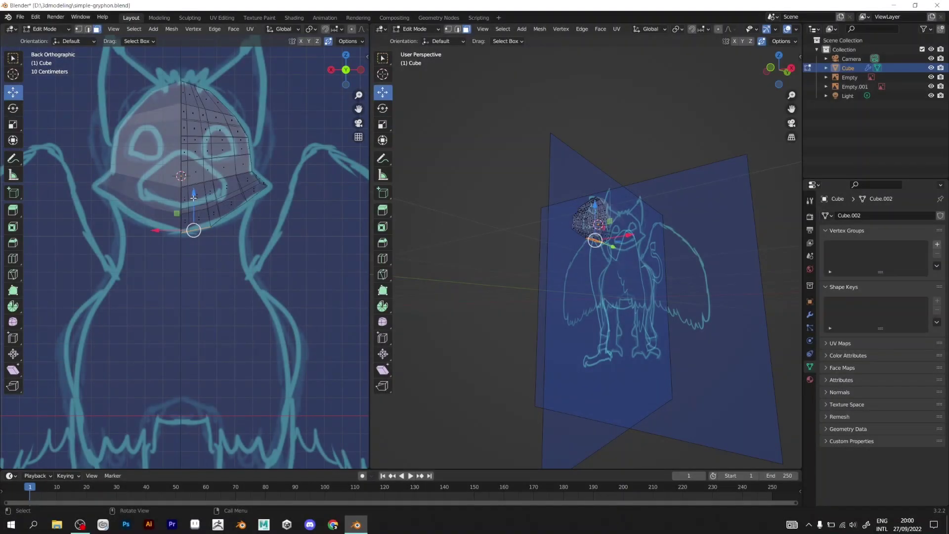
# Extrude the bottom loop down over the torso, add a body loop cut, and select side faces
pyautogui.moveTo(194, 195); pyautogui.dragTo(193, 246)
pyautogui.hotkey('ctrl', 'r')
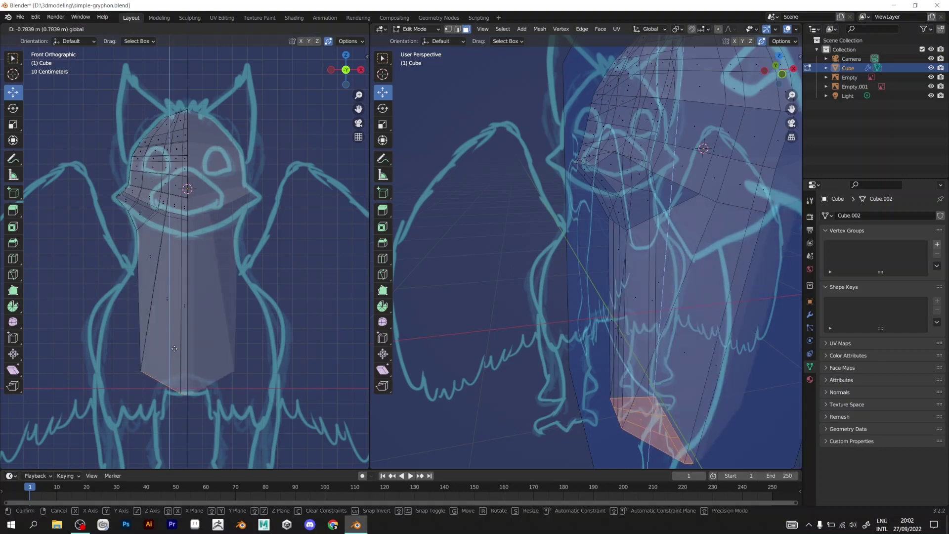
pyautogui.click(159, 286)
pyautogui.click(161, 278)
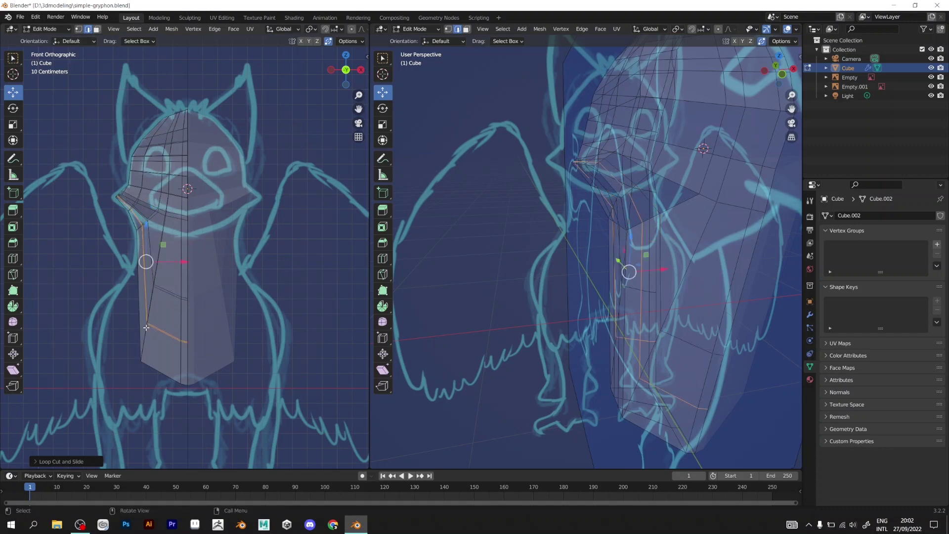
pyautogui.moveTo(150, 373); pyautogui.dragTo(148, 371)
pyautogui.press('KP_3')
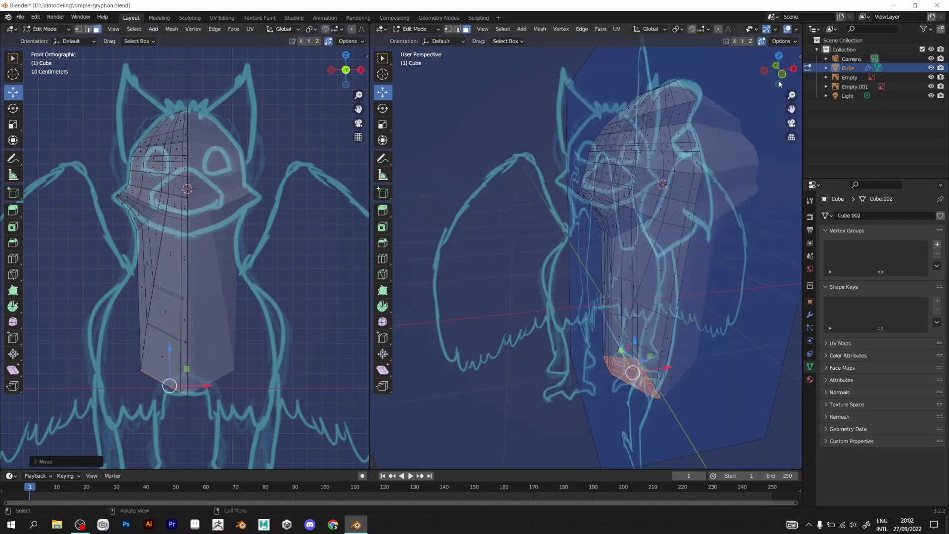
# Shrink the bottom body faces, then extrude and scale them into leg stubs
pyautogui.click(12, 123)
pyautogui.moveTo(128, 252); pyautogui.dragTo(149, 371)
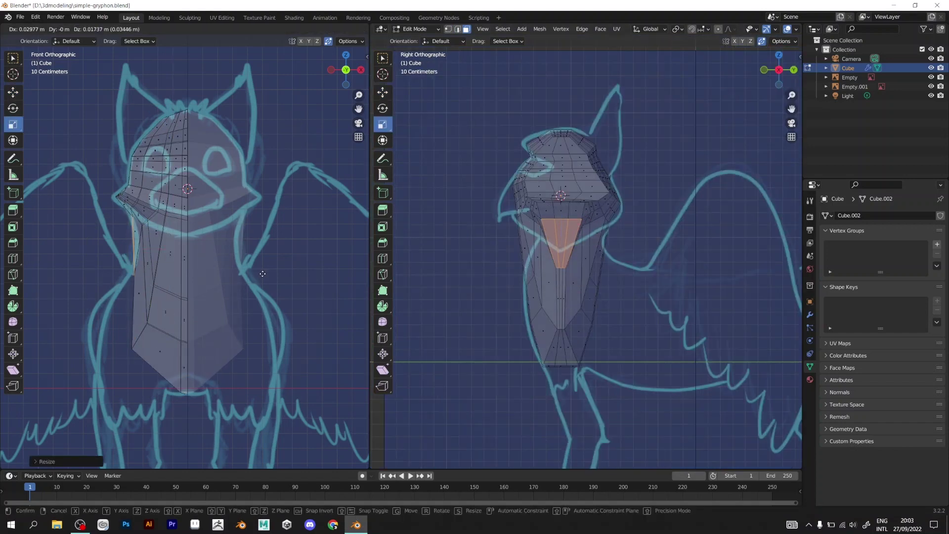
pyautogui.press('s')
pyautogui.click(178, 341)
pyautogui.press('e')
pyautogui.rightClick(171, 349)
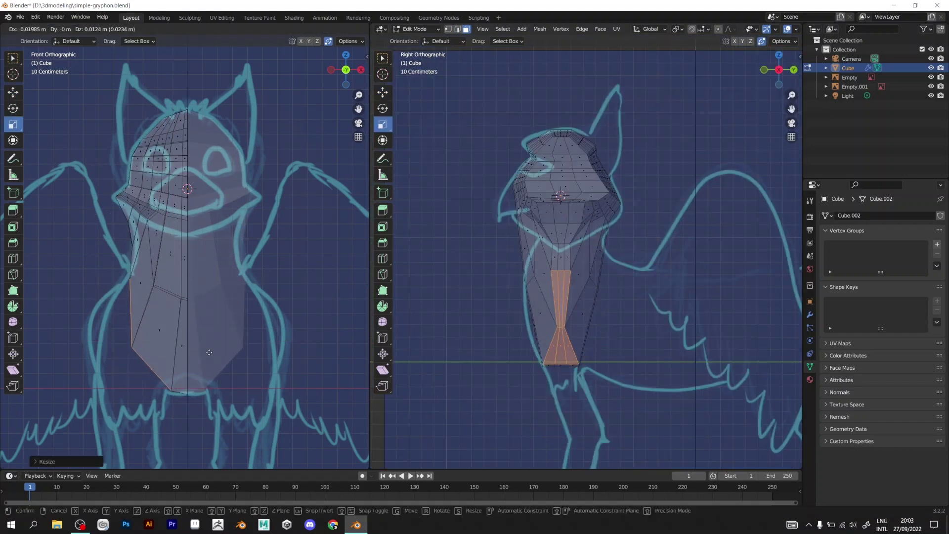
pyautogui.press('s')
pyautogui.click(177, 394)
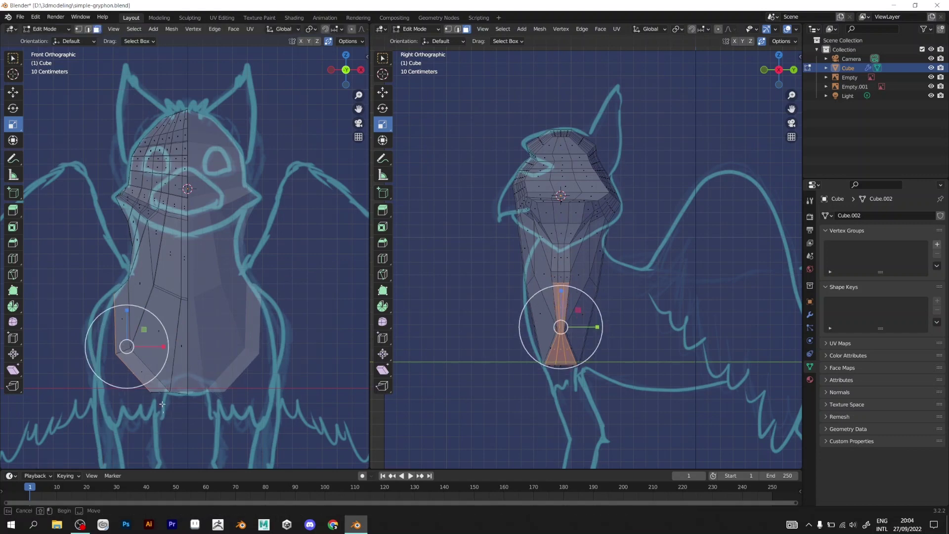
# Lower the leg faces and extrude them further down toward the sketched feet
pyautogui.press('g')
pyautogui.click(321, 392)
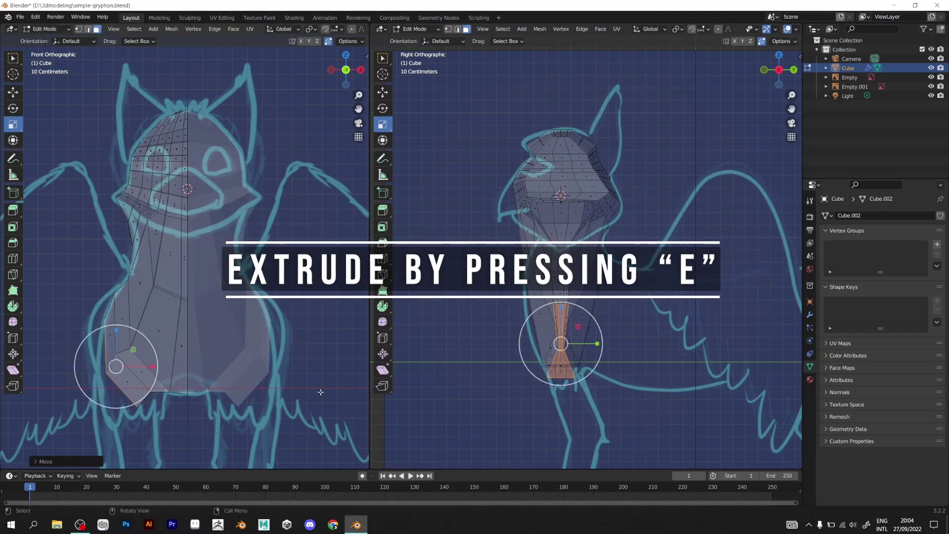
pyautogui.press('s')
pyautogui.click(282, 367)
pyautogui.moveTo(519, 326)
pyautogui.mouseDown(button='middle')
pyautogui.moveTo(551, 297)
pyautogui.moveTo(520, 312)
pyautogui.moveTo(563, 326)
pyautogui.mouseUp(button='middle')
pyautogui.scroll(3, 519, 311)
pyautogui.scroll(3, 563, 326)
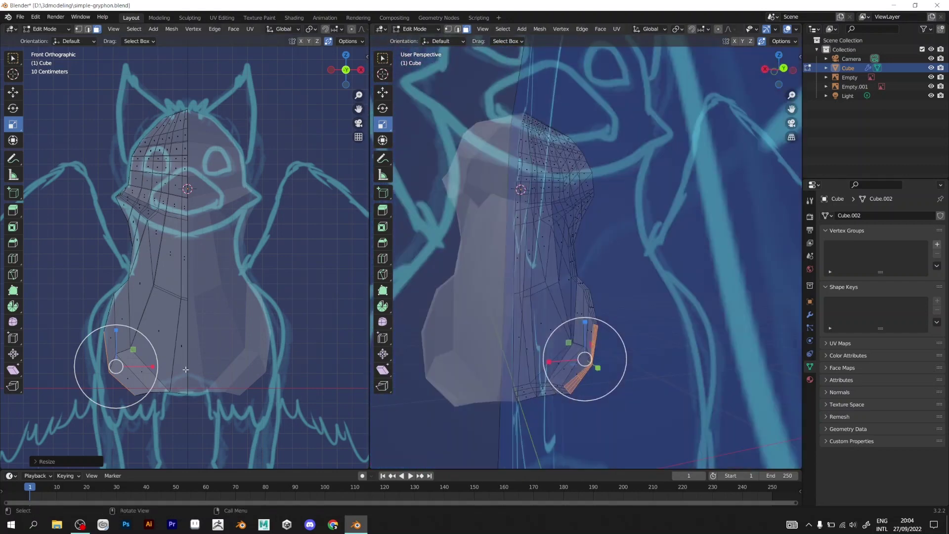
pyautogui.hotkey('ctrl', 'z')
pyautogui.hotkey('ctrl', 'z')
pyautogui.press('e')
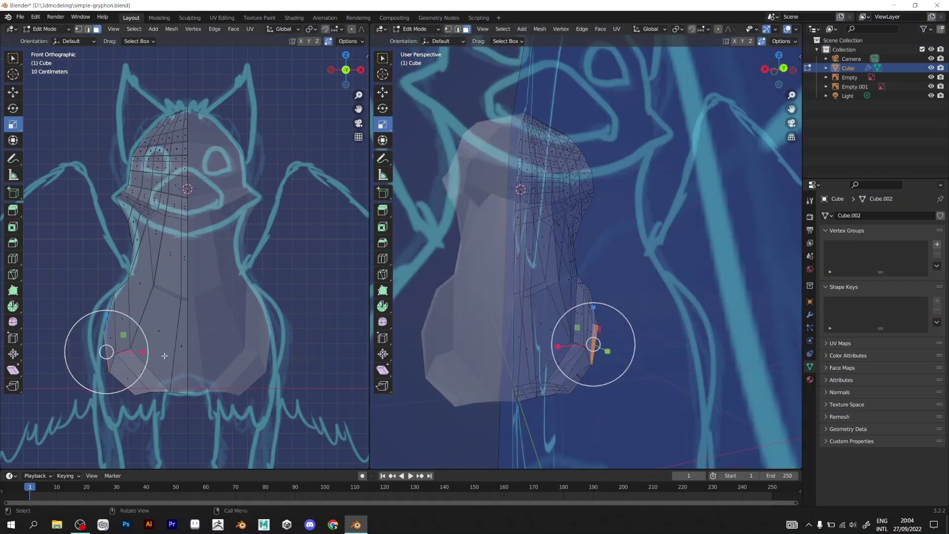
pyautogui.click(191, 432)
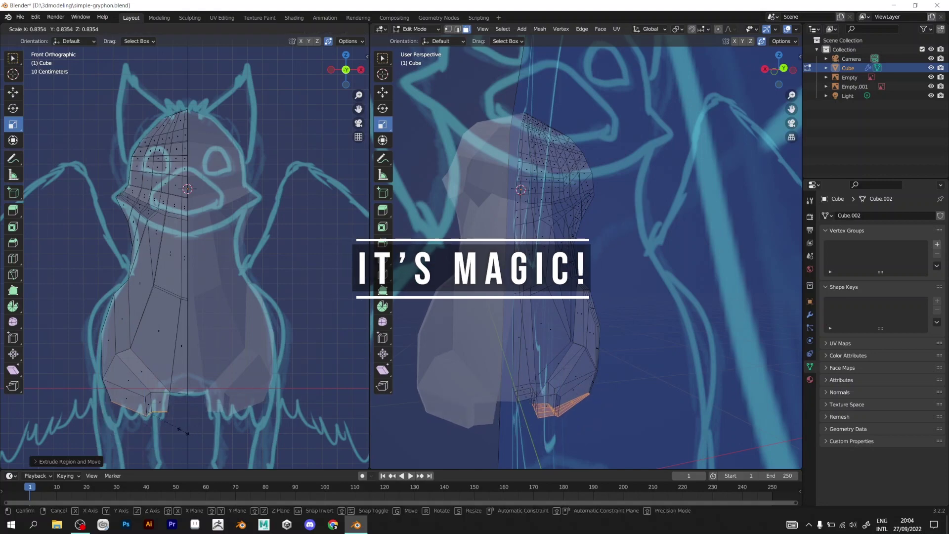
pyautogui.press('KP_3')
# Extrude the faces along their normals and add an edge loop around the body
pyautogui.press('e')
pyautogui.click(619, 368)
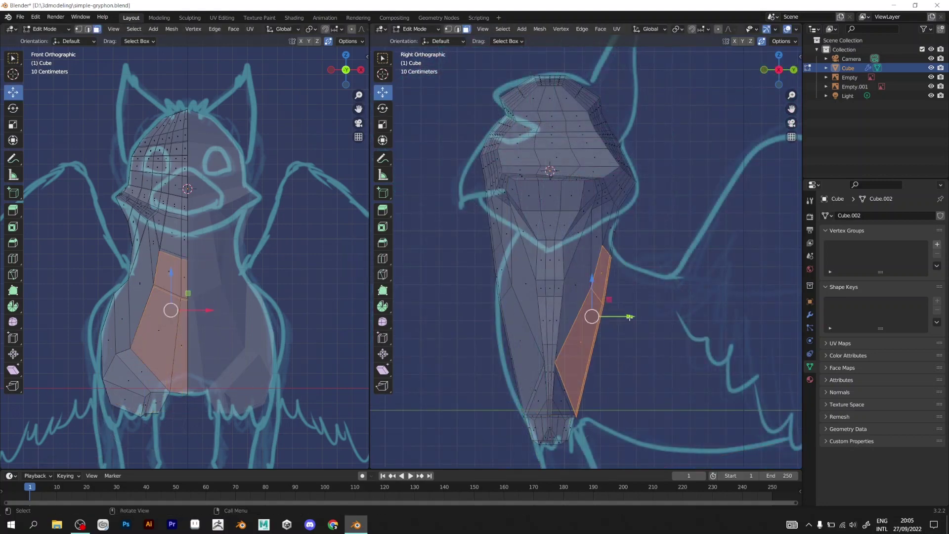
pyautogui.scroll(-3, 619, 368)
pyautogui.hotkey('ctrl', 'r')
pyautogui.click(593, 327)
pyautogui.moveTo(624, 319)
pyautogui.mouseDown(button='middle')
pyautogui.moveTo(724, 276)
pyautogui.moveTo(742, 282)
pyautogui.mouseUp(button='middle')
# Add Subdivision level 1 and Mirror modifiers, apply them, and switch to Sculpt Mode
pyautogui.press('Tab')
pyautogui.hotkey('ctrl', '1')
pyautogui.click(806, 315)
pyautogui.click(838, 215)
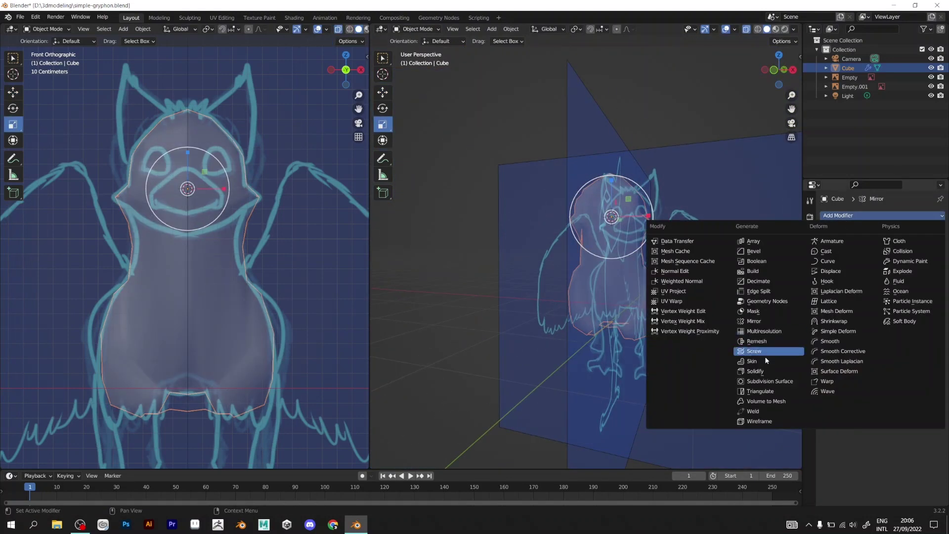
pyautogui.click(749, 350)
pyautogui.moveTo(723, 326); pyautogui.dragTo(471, 302, button='middle')
pyautogui.click(917, 231)
pyautogui.hotkey('ctrl', 'a')
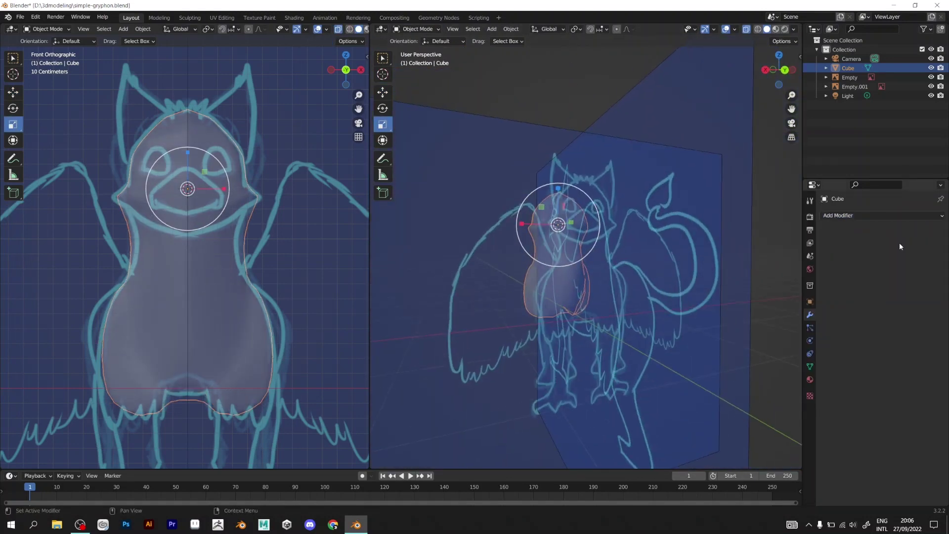
pyautogui.click(420, 29)
pyautogui.click(419, 75)
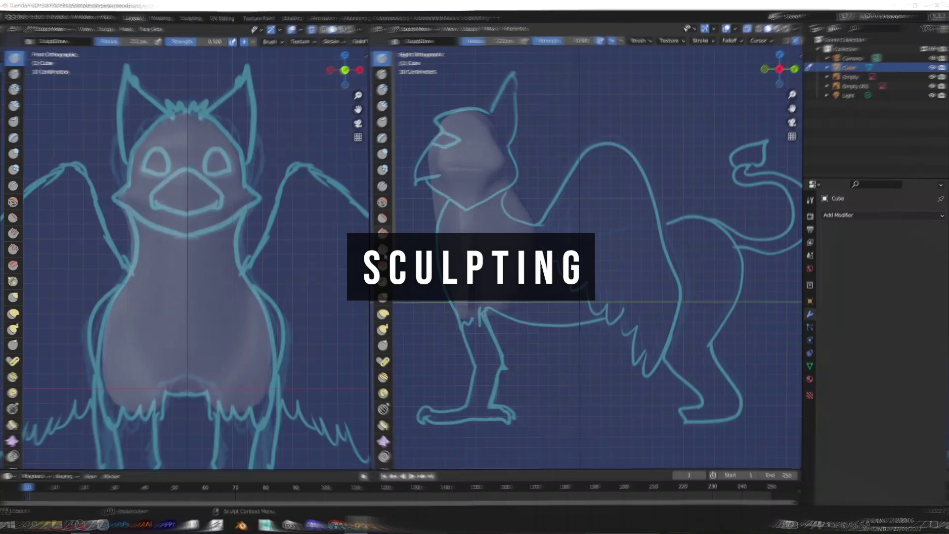
# Undo the stray Snake Hook pull toward the tail, then enable Dyntopo and accept the warning
pyautogui.moveTo(494, 292)
pyautogui.mouseDown()
pyautogui.moveTo(520, 275)
pyautogui.moveTo(578, 294)
pyautogui.mouseUp()
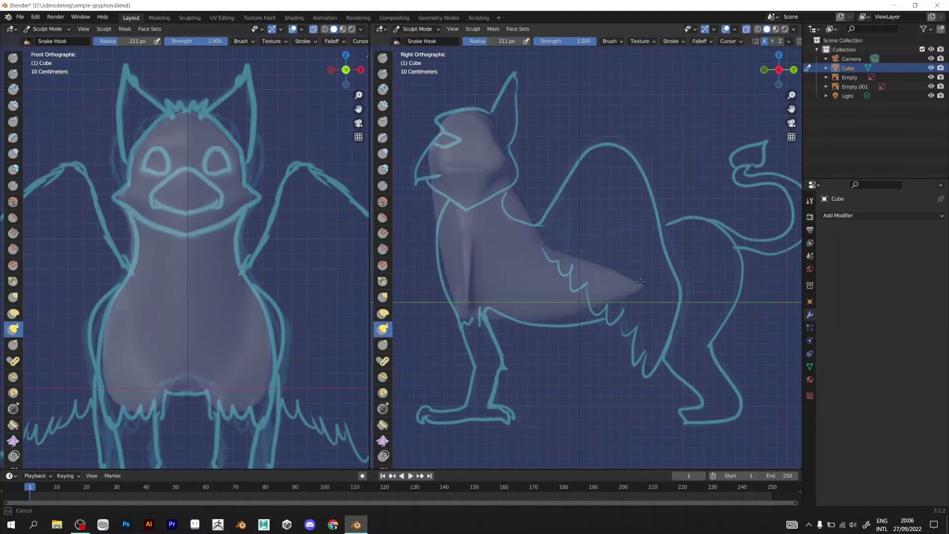
pyautogui.hotkey('ctrl', 'z')
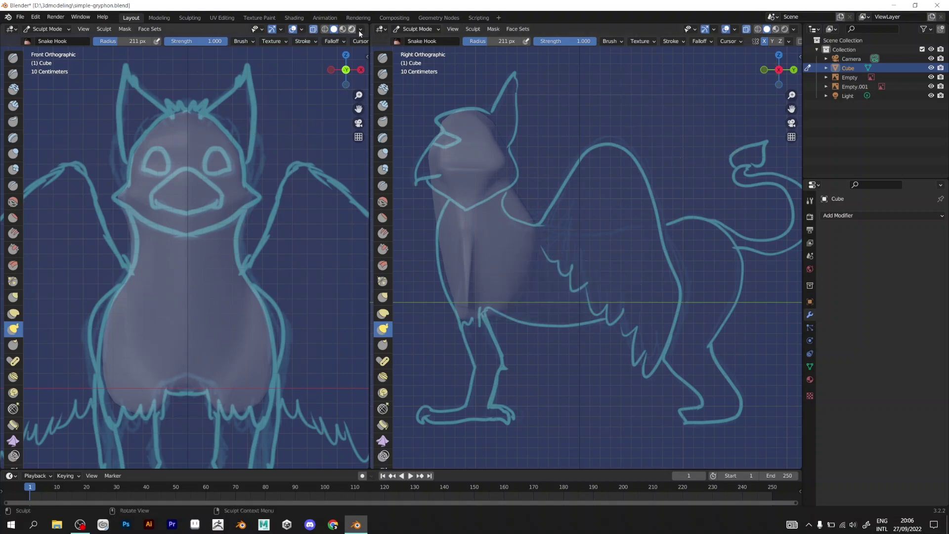
pyautogui.moveTo(371, 223); pyautogui.dragTo(483, 223)
pyautogui.hotkey('ctrl', 'd')
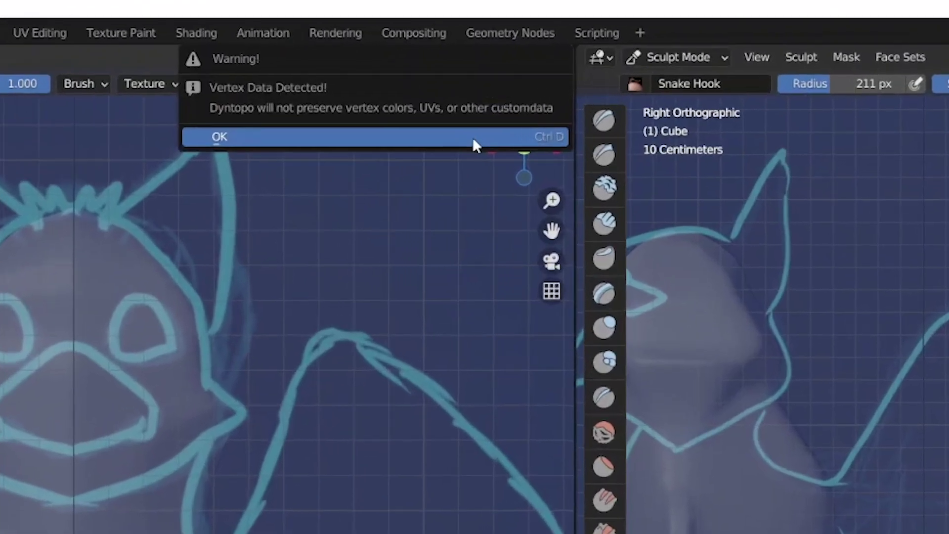
pyautogui.click(473, 137)
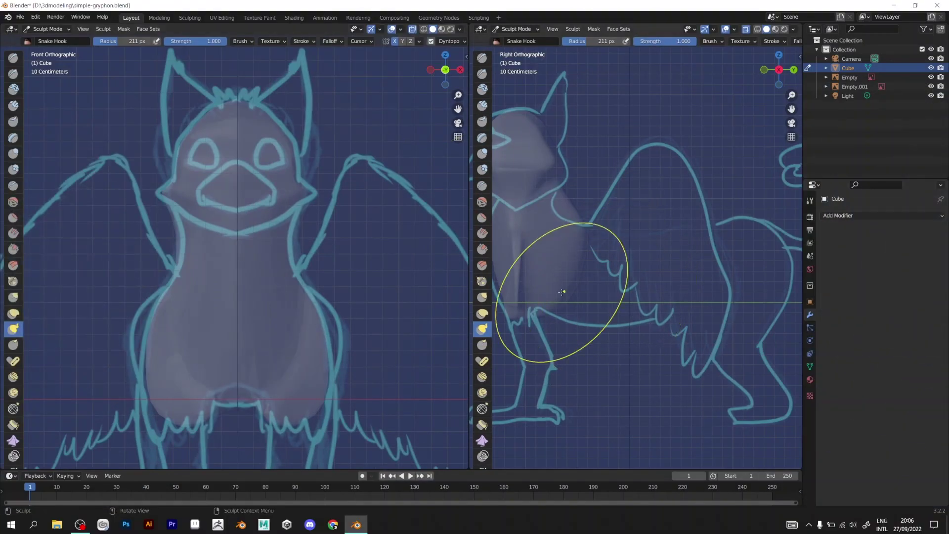
pyautogui.scroll(2, 565, 294)
# Stretch the torso toward the tail with Snake Hook and reduce the brush radius
pyautogui.moveTo(578, 289); pyautogui.dragTo(690, 309)
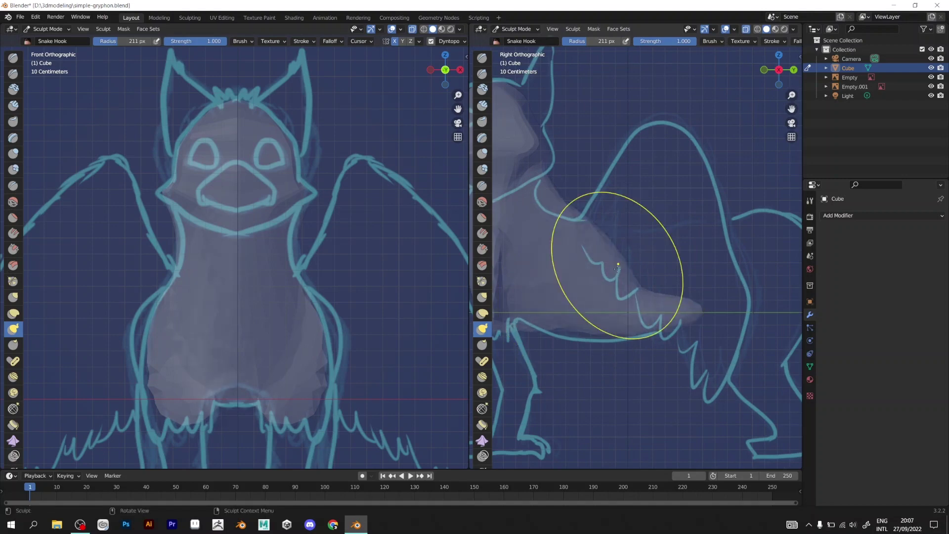
pyautogui.moveTo(617, 265); pyautogui.dragTo(731, 255)
pyautogui.scroll(-3, 731, 255)
pyautogui.press('f')
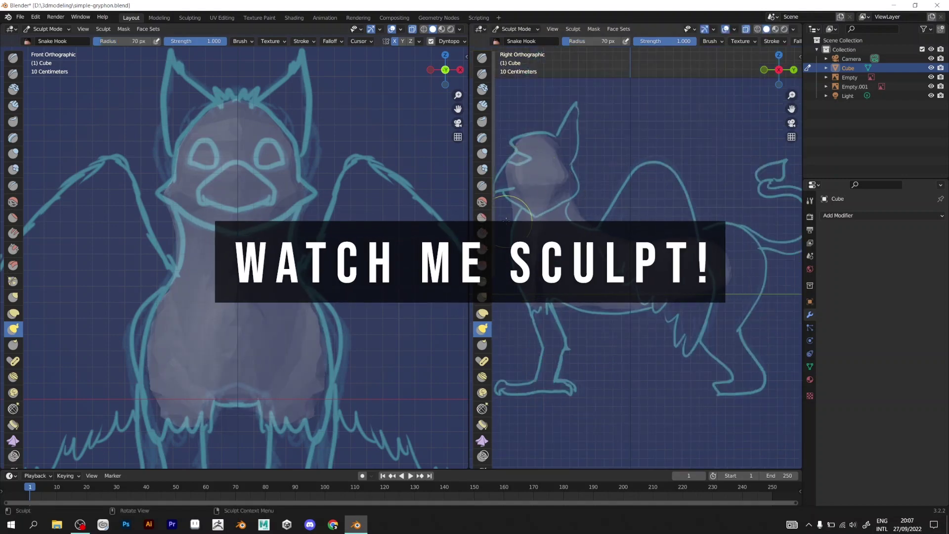
pyautogui.keyDown('shift'); pyautogui.moveTo(586, 172); pyautogui.dragTo(608, 194, button='middle'); pyautogui.keyUp('shift')
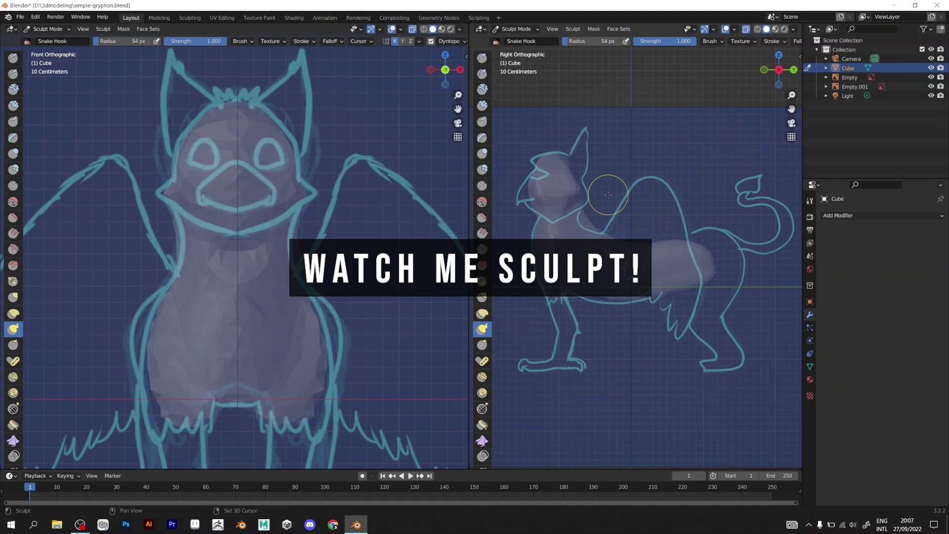
pyautogui.scroll(4, 541, 141)
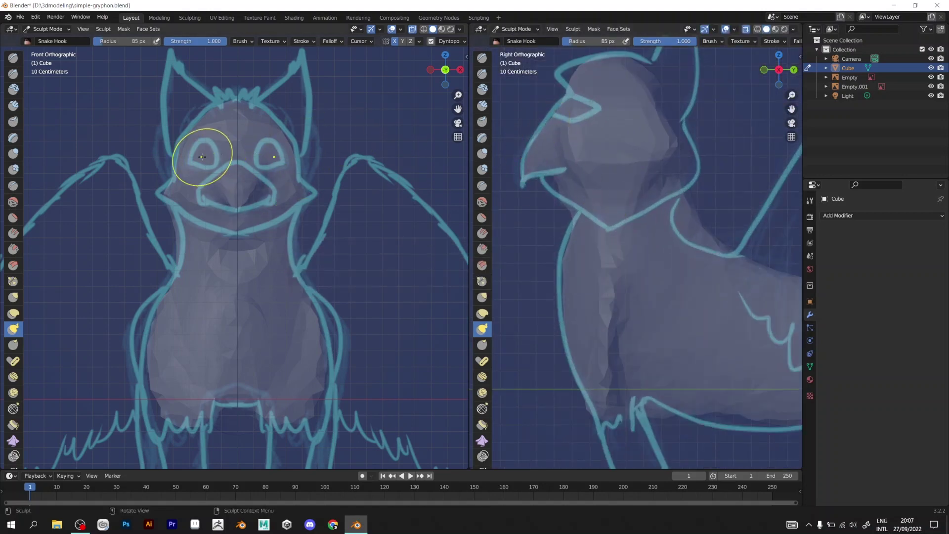
# Pull an ear up from the head after checking the front view
pyautogui.moveTo(245, 223); pyautogui.dragTo(297, 186, button='middle')
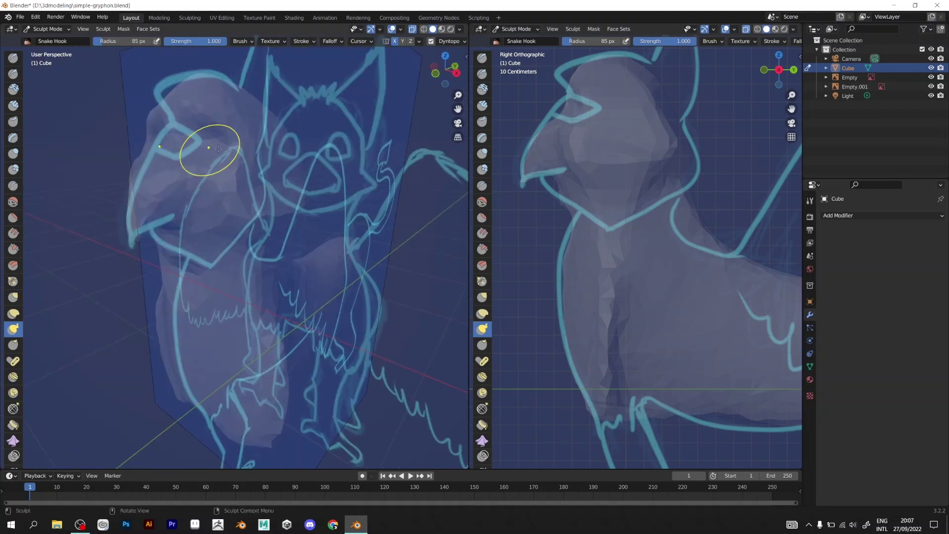
pyautogui.click(445, 69)
pyautogui.scroll(-4, 671, 145)
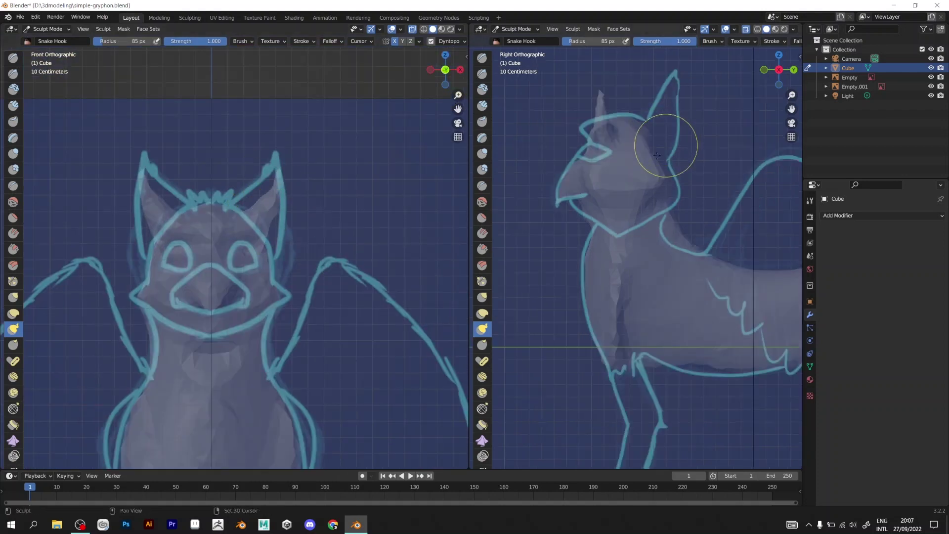
pyautogui.moveTo(645, 178)
pyautogui.mouseDown()
pyautogui.moveTo(667, 151)
pyautogui.moveTo(663, 115)
pyautogui.mouseUp()
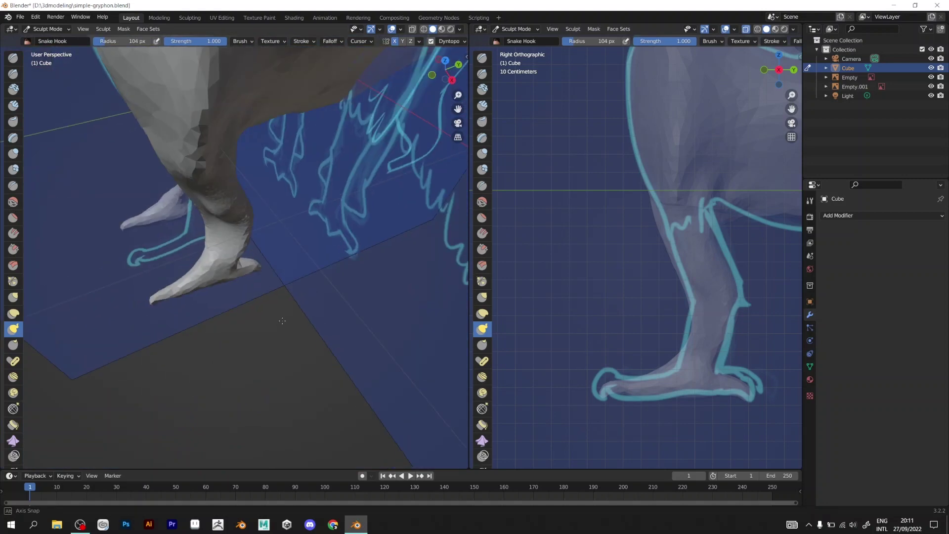
# Shape the rear leg and foot to match the side sketch
pyautogui.moveTo(215, 319)
pyautogui.mouseDown(button='middle')
pyautogui.moveTo(236, 341)
pyautogui.moveTo(172, 335)
pyautogui.mouseUp(button='middle')
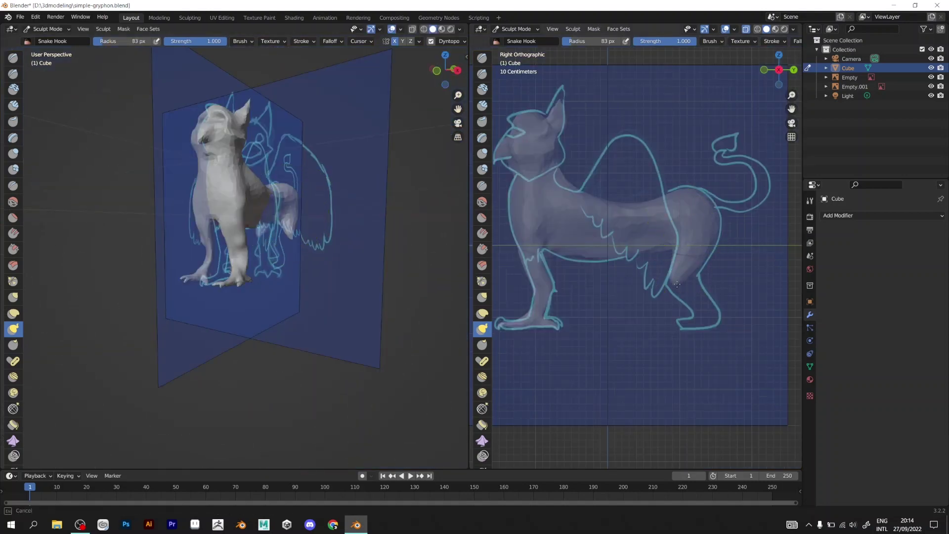
pyautogui.moveTo(677, 284); pyautogui.dragTo(699, 275)
pyautogui.moveTo(705, 333); pyautogui.dragTo(688, 315)
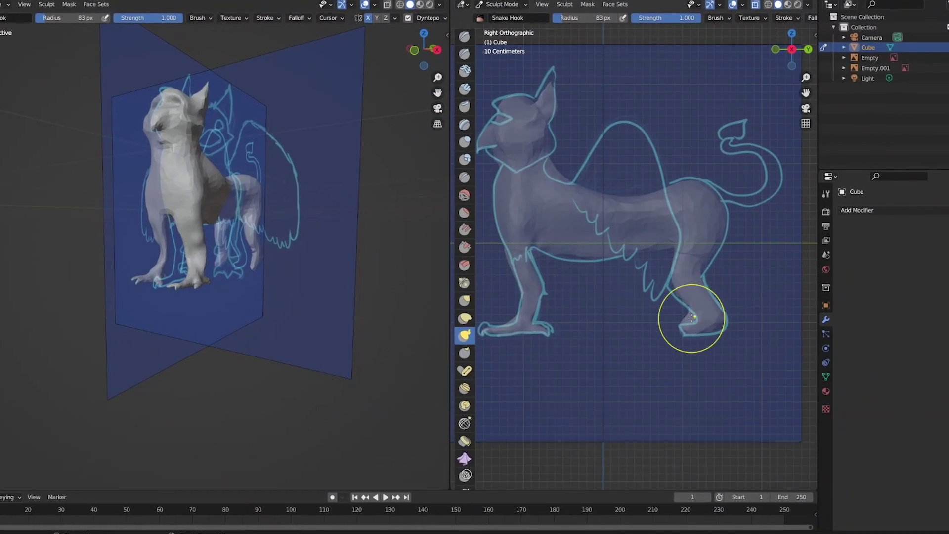
pyautogui.moveTo(286, 250)
pyautogui.mouseDown(button='middle')
pyautogui.moveTo(212, 339)
pyautogui.moveTo(64, 360)
pyautogui.moveTo(134, 349)
pyautogui.mouseUp(button='middle')
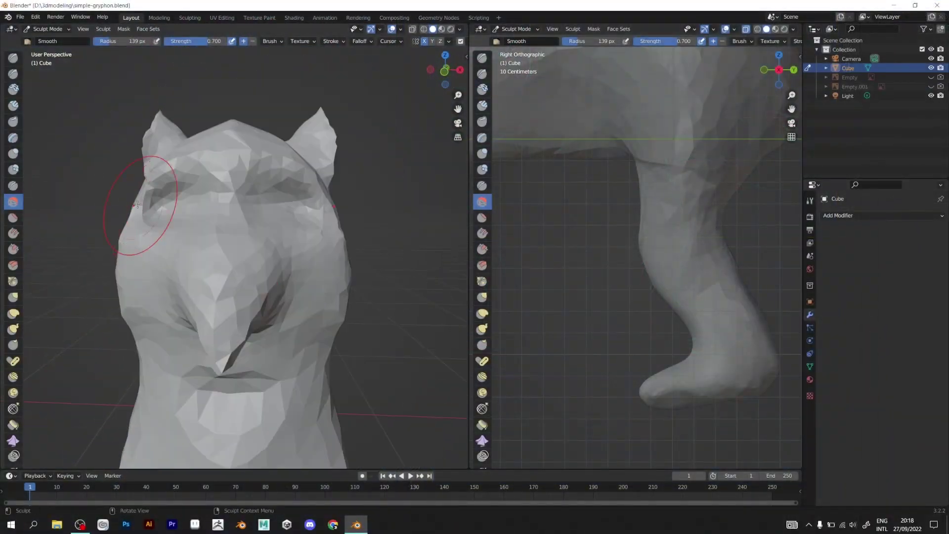
pyautogui.scroll(-5, 265, 196)
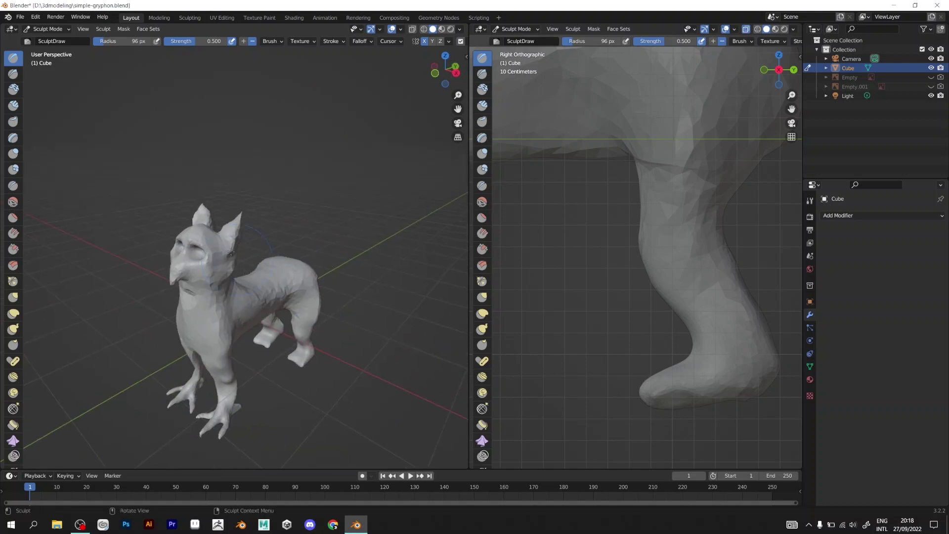
# Smooth the head and pull a tail out from the griffin's rump
pyautogui.moveTo(265, 196); pyautogui.dragTo(296, 178, button='middle')
pyautogui.scroll(6, 297, 179)
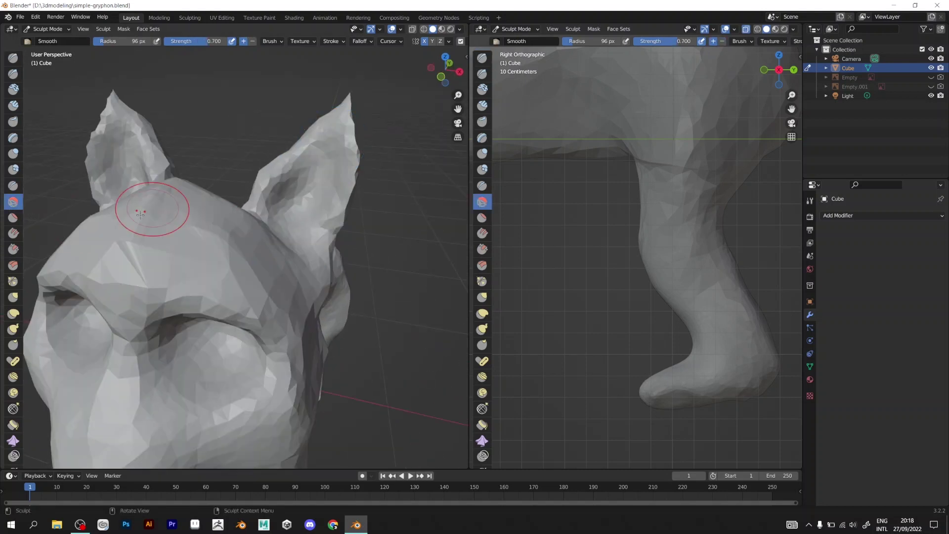
pyautogui.moveTo(137, 264)
pyautogui.mouseDown(button='middle')
pyautogui.moveTo(319, 233)
pyautogui.moveTo(271, 192)
pyautogui.mouseUp(button='middle')
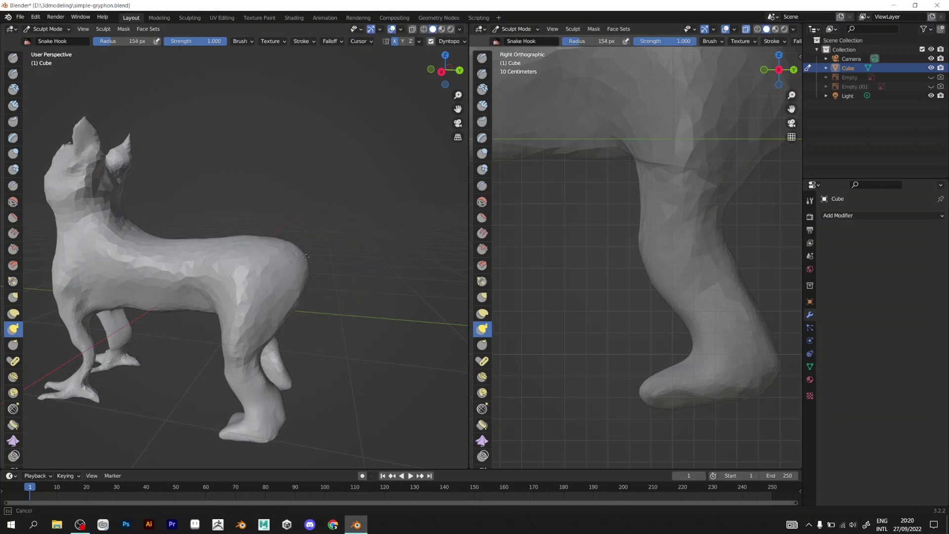
pyautogui.moveTo(307, 256); pyautogui.dragTo(406, 239)
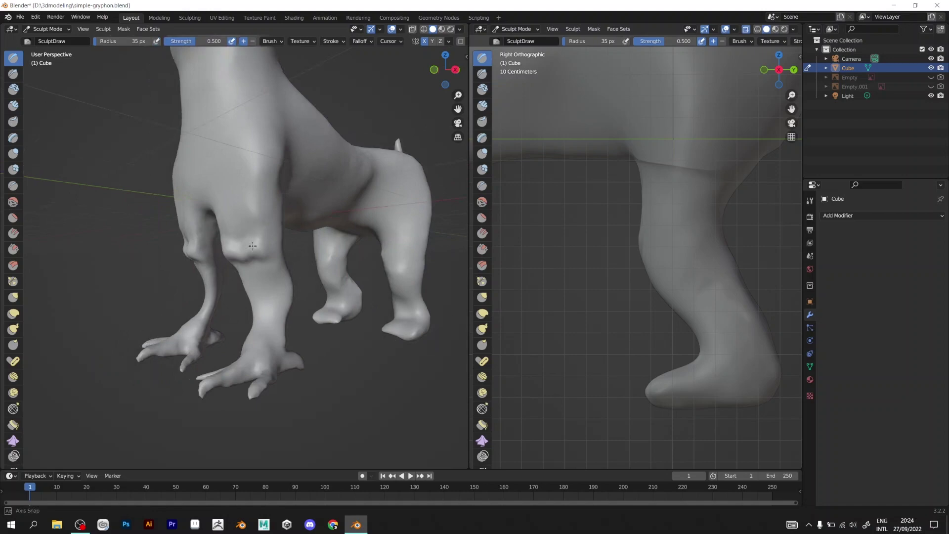
pyautogui.moveTo(252, 245); pyautogui.dragTo(222, 250, button='middle')
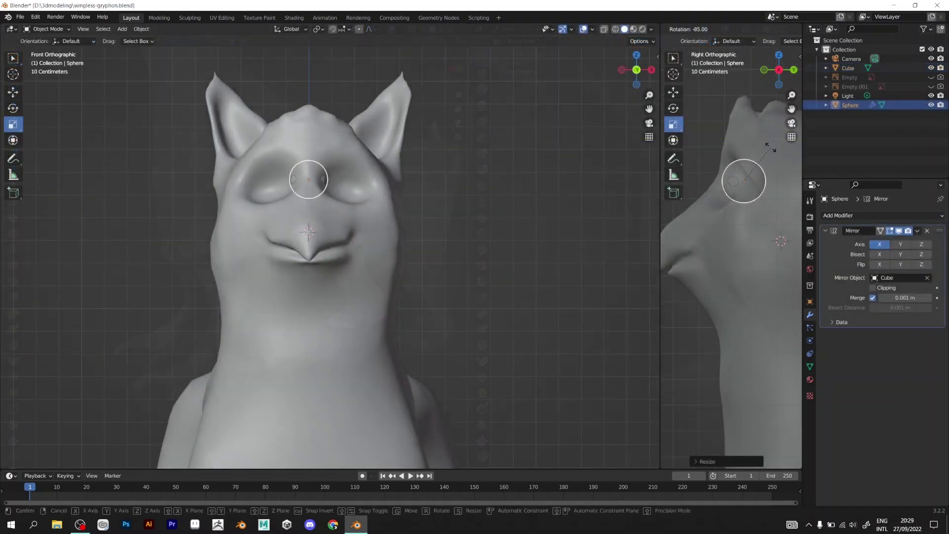
# Enlarge the eye spheres and switch the model to Sculpt Mode
pyautogui.click(533, 227)
pyautogui.press('s')
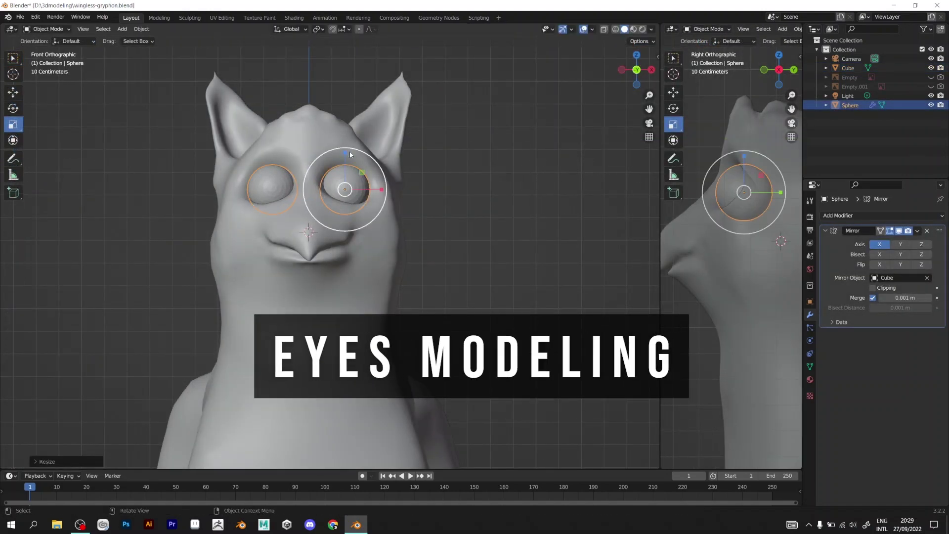
pyautogui.click(360, 180)
pyautogui.scroll(2, 223, 129)
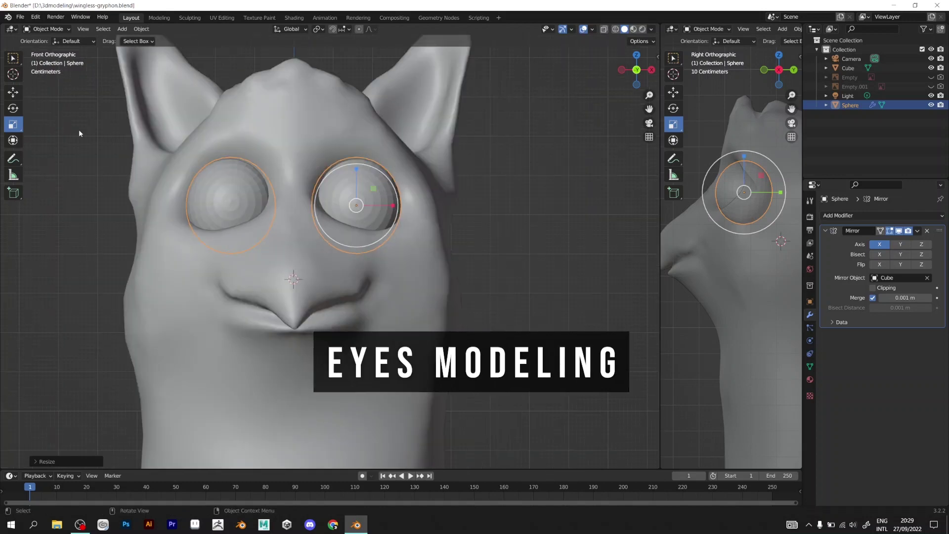
pyautogui.click(45, 29)
pyautogui.click(45, 68)
pyautogui.scroll(2, 392, 181)
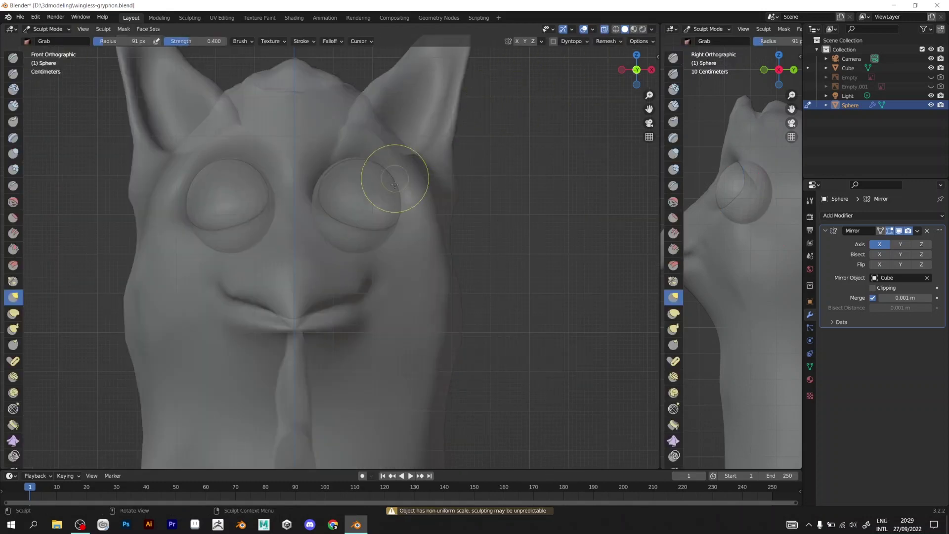
# Cut an eye sphere down to a hemisphere in Edit Mode and select both hemispheres
pyautogui.press('Tab')
pyautogui.scroll(3, 223, 369)
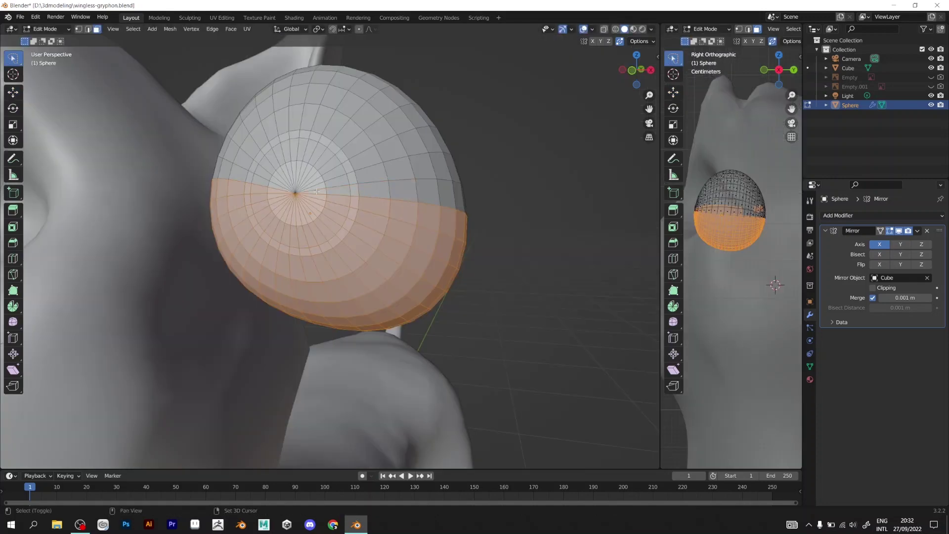
pyautogui.scroll(-4, 317, 192)
pyautogui.press('x')
pyautogui.moveTo(423, 297); pyautogui.dragTo(91, 38, button='middle')
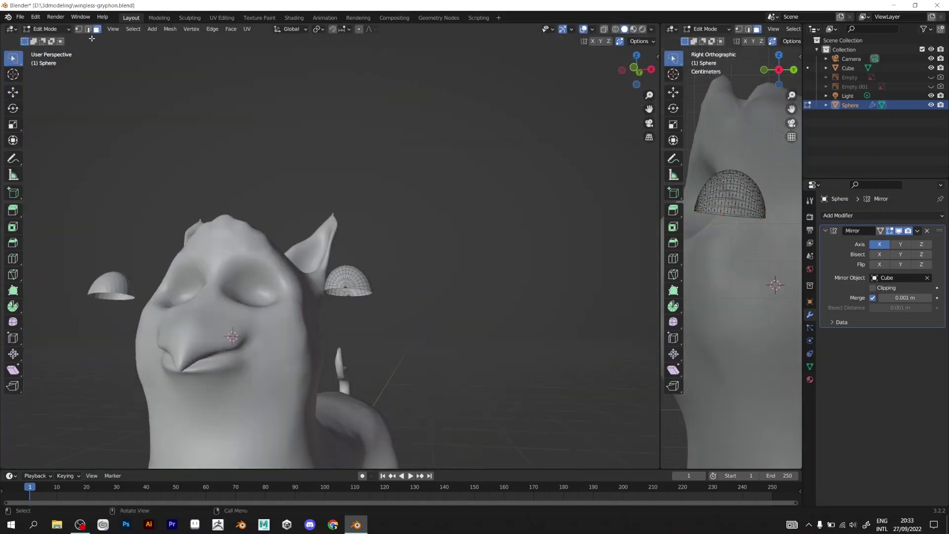
pyautogui.hotkey('ctrl', 'z')
pyautogui.hotkey('ctrl', 'z')
pyautogui.hotkey('ctrl', 'z')
pyautogui.hotkey('ctrl', 'z')
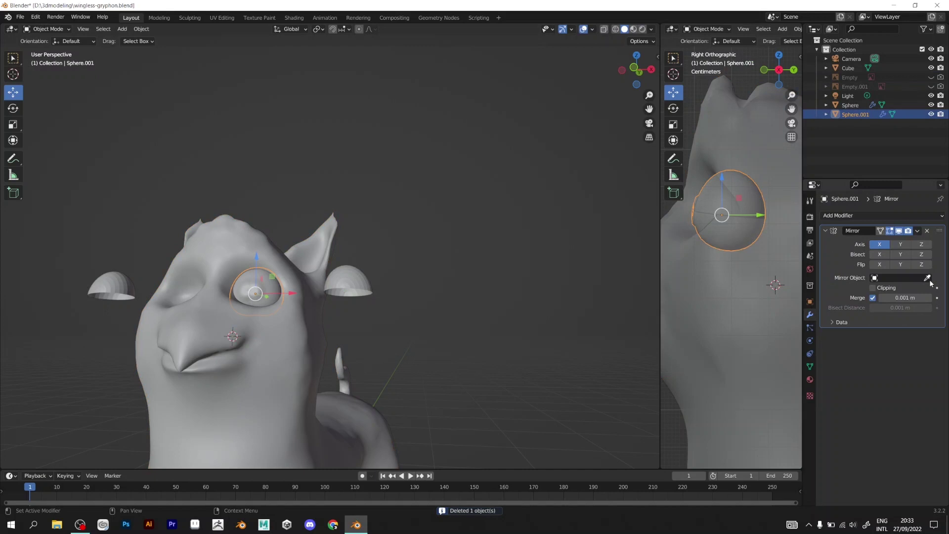
pyautogui.click(347, 285)
pyautogui.press('g')
pyautogui.press('x')
pyautogui.click(610, 75)
pyautogui.click(636, 70)
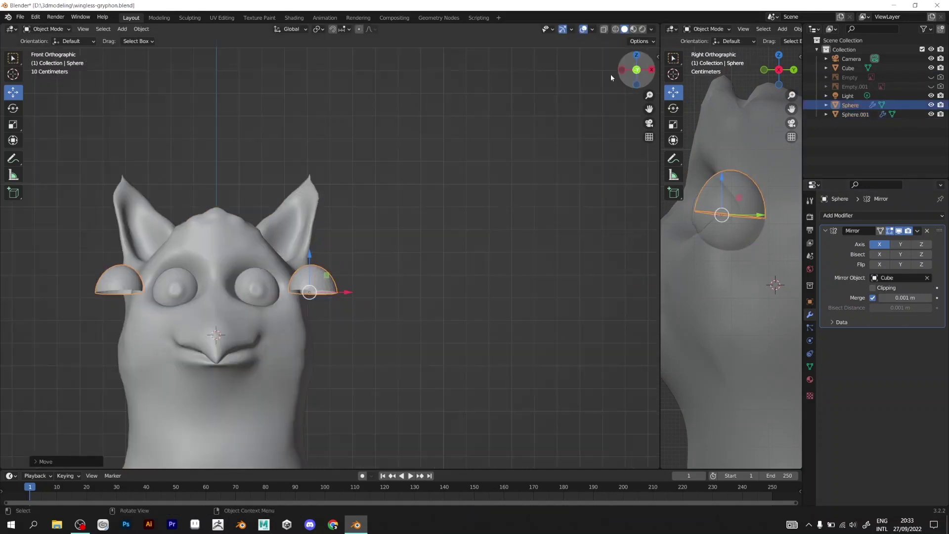
pyautogui.scroll(3, 466, 302)
# Move the hemispheres sideways over the eyes and give them thickness with Solidify
pyautogui.press('g')
pyautogui.press('x')
pyautogui.click(423, 323)
pyautogui.click(839, 215)
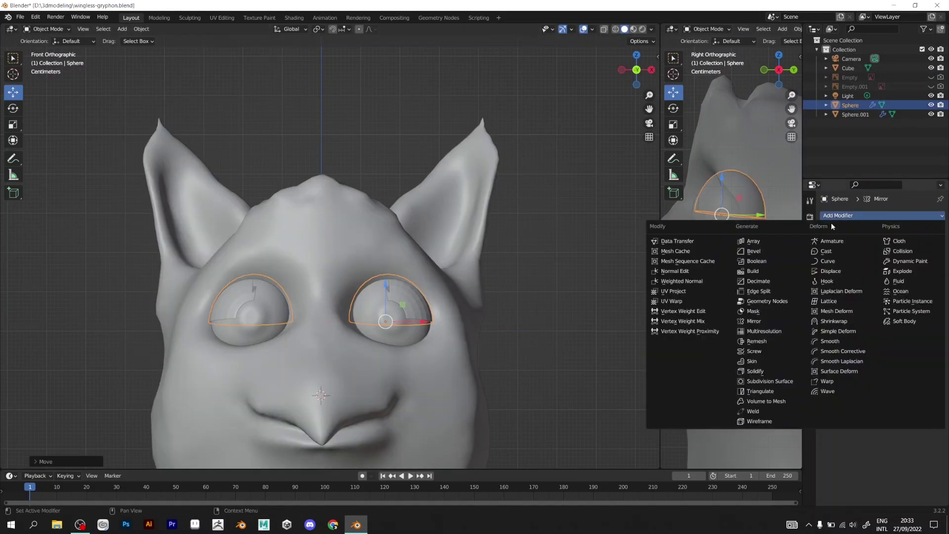
pyautogui.click(782, 331)
pyautogui.moveTo(883, 371); pyautogui.dragTo(920, 371)
pyautogui.press('r')
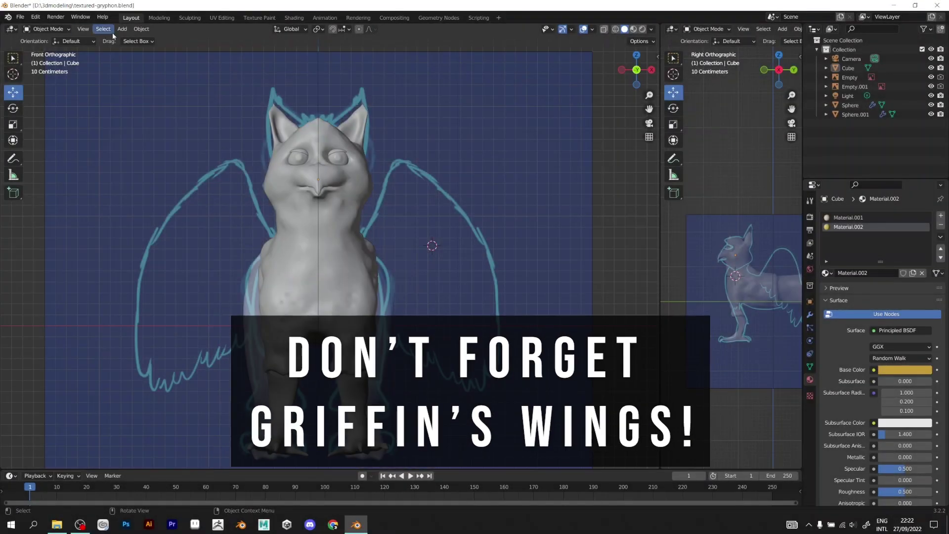
# Add a shrunken cube and collapse its top edge to a point along the wing sketch
pyautogui.click(109, 30)
pyautogui.moveTo(136, 39)
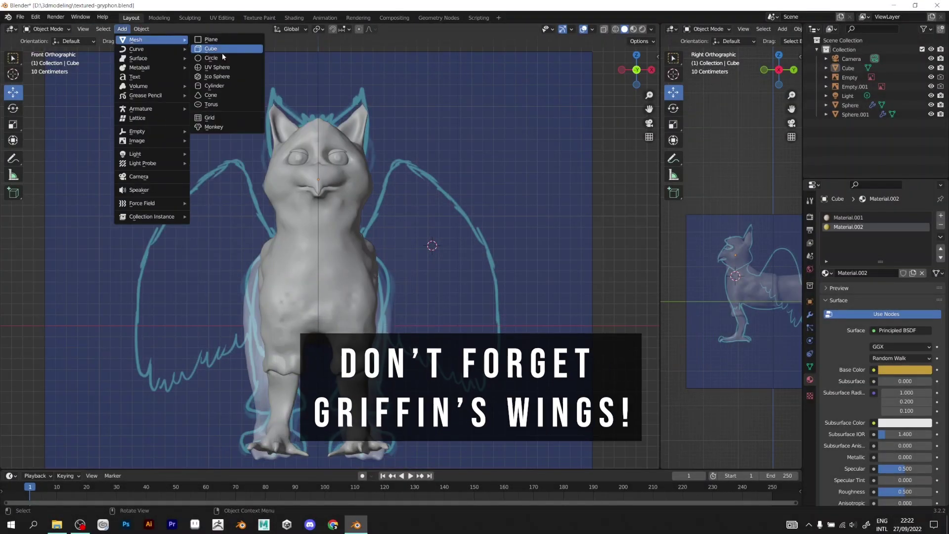
pyautogui.click(211, 48)
pyautogui.press('s')
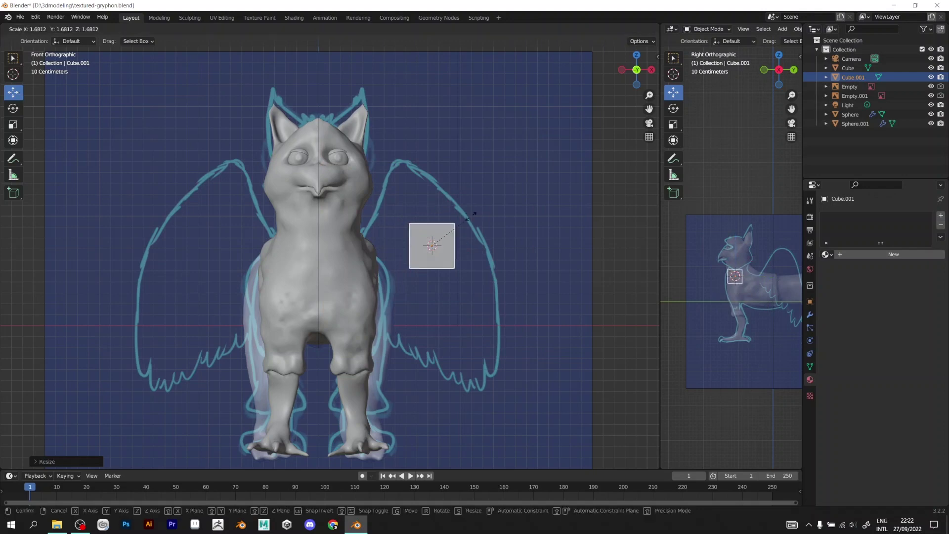
pyautogui.press('Tab')
pyautogui.scroll(3, 706, 314)
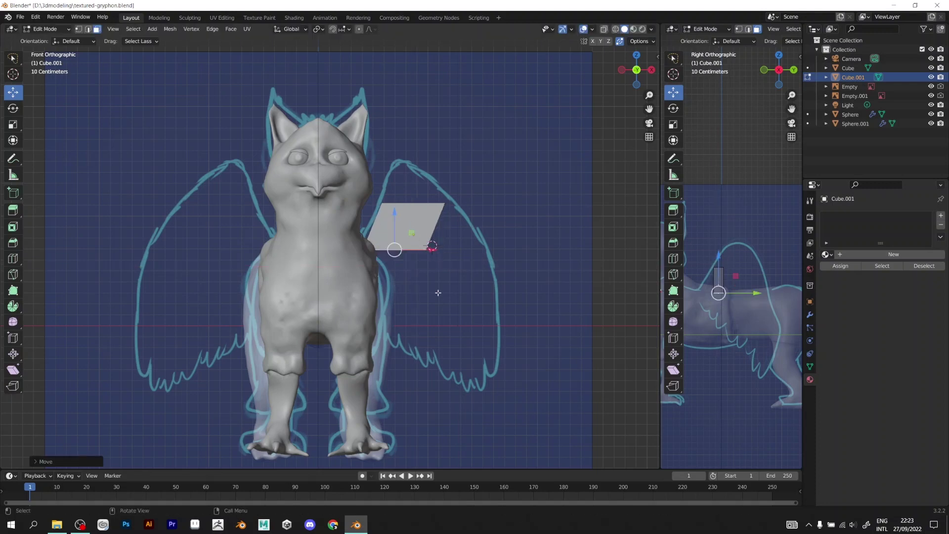
pyautogui.moveTo(432, 186); pyautogui.dragTo(446, 167)
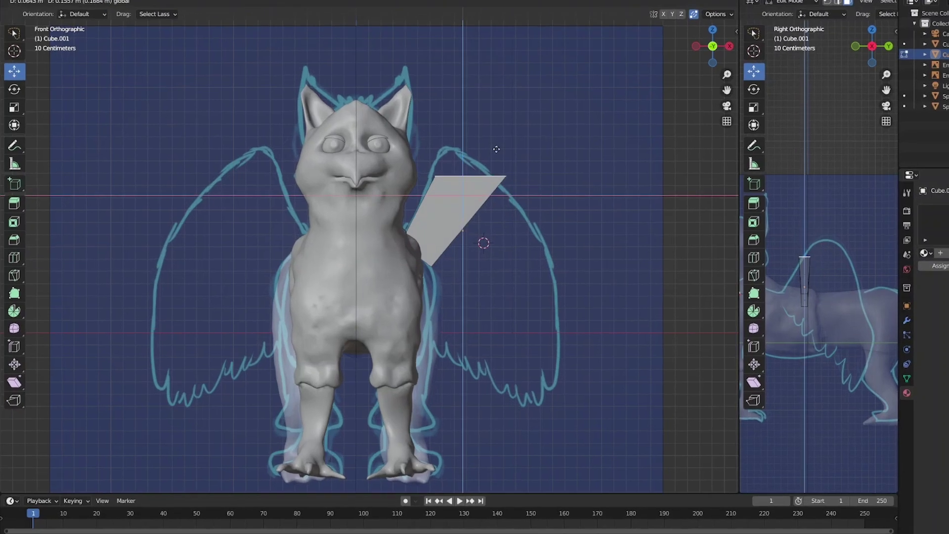
pyautogui.write('s')
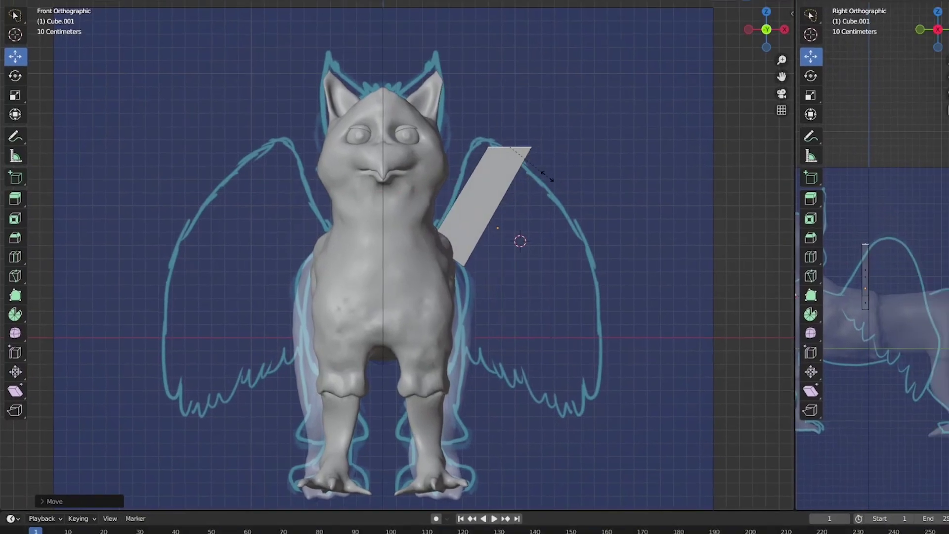
pyautogui.write('0')
pyautogui.press('Return')
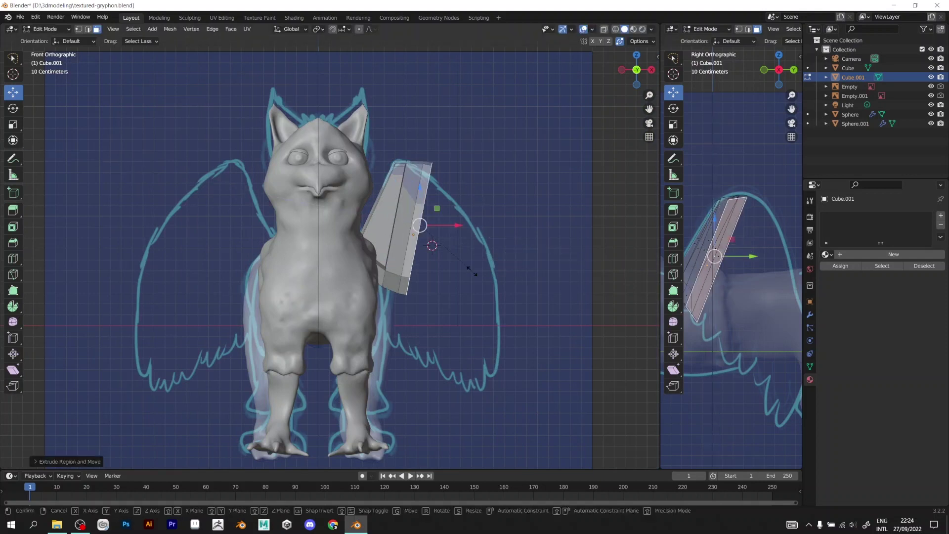
# Shift the wing vertices in side view and thicken the wing from its bottom edge
pyautogui.click(432, 246)
pyautogui.scroll(-2, 426, 245)
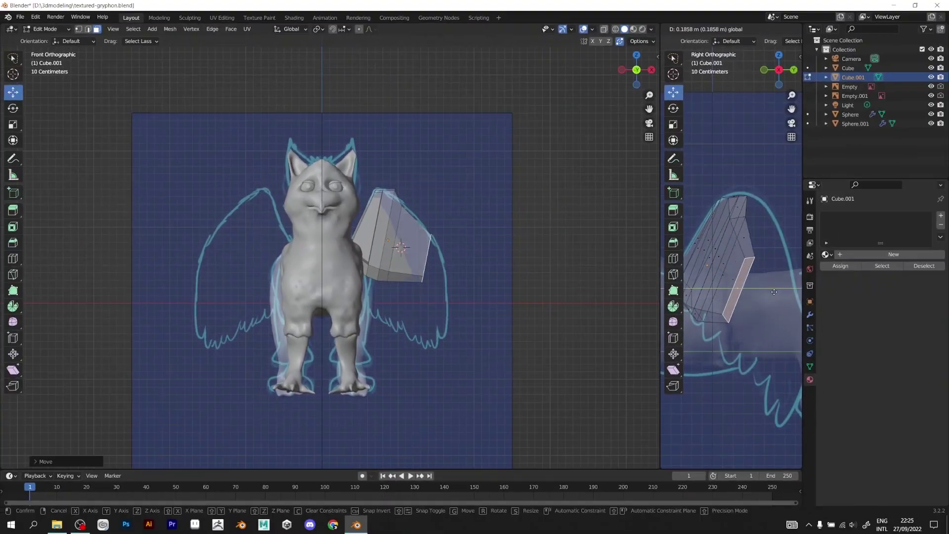
pyautogui.moveTo(701, 318); pyautogui.dragTo(714, 336)
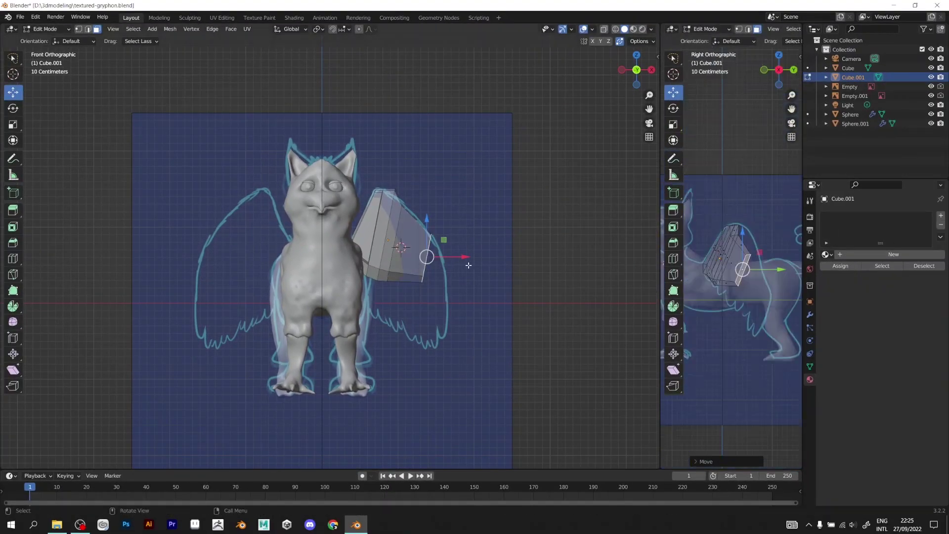
pyautogui.click(384, 279)
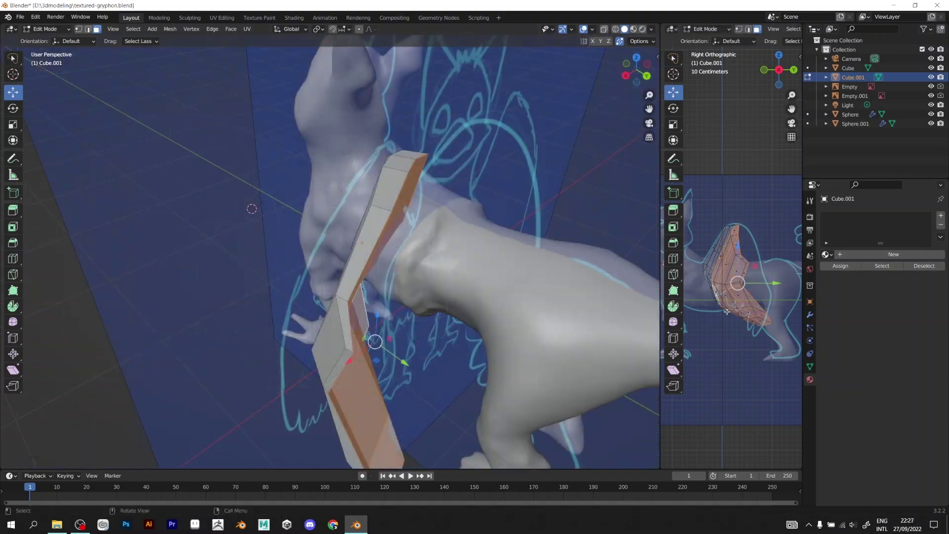
pyautogui.click(806, 300)
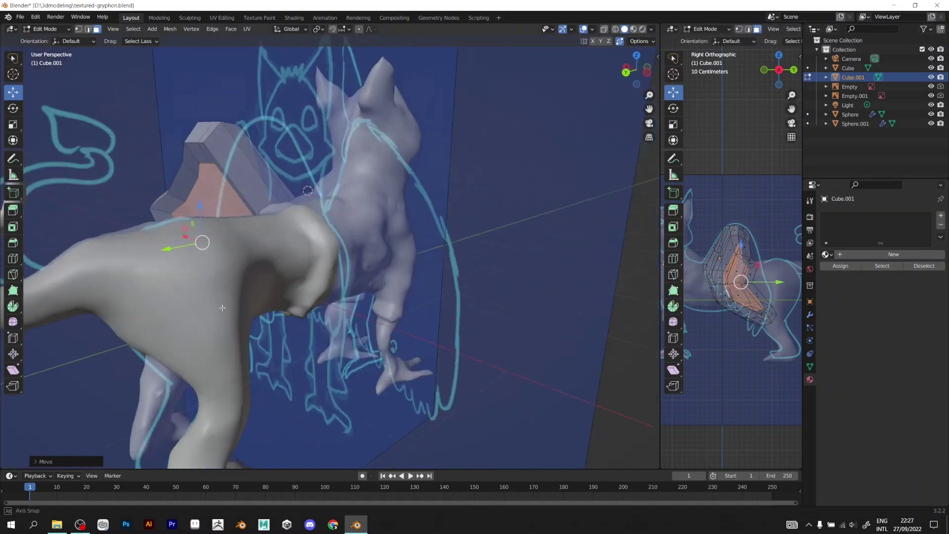
pyautogui.press('Tab')
pyautogui.moveTo(785, 284)
pyautogui.mouseDown(button='middle')
pyautogui.moveTo(170, 151)
pyautogui.moveTo(814, 295)
pyautogui.mouseUp(button='middle')
# Add a Subdivision Surface modifier to the wing and apply it
pyautogui.click(838, 215)
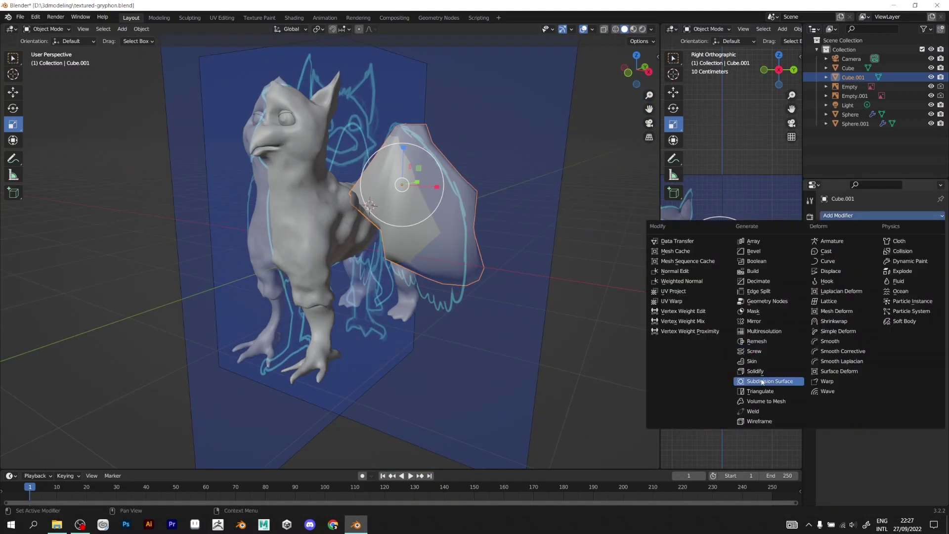
pyautogui.click(723, 388)
pyautogui.moveTo(423, 253)
pyautogui.mouseDown(button='middle')
pyautogui.moveTo(392, 284)
pyautogui.moveTo(926, 230)
pyautogui.moveTo(52, 30)
pyautogui.mouseUp(button='middle')
pyautogui.click(927, 231)
# Sculpt the wing surface with the Draw brush in Sculpt Mode
pyautogui.press('Tab')
pyautogui.click(52, 30)
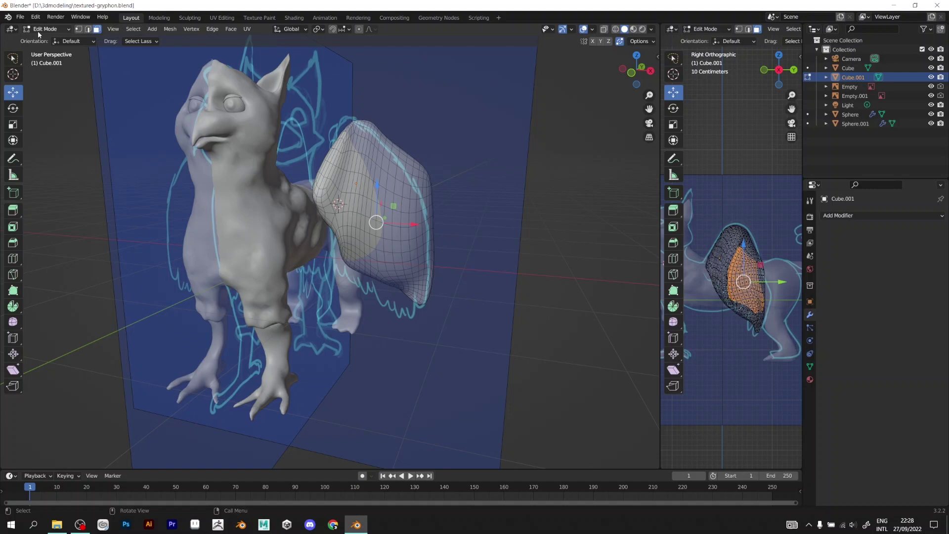
pyautogui.click(40, 29)
pyautogui.click(46, 70)
pyautogui.moveTo(297, 192); pyautogui.dragTo(333, 217, button='middle')
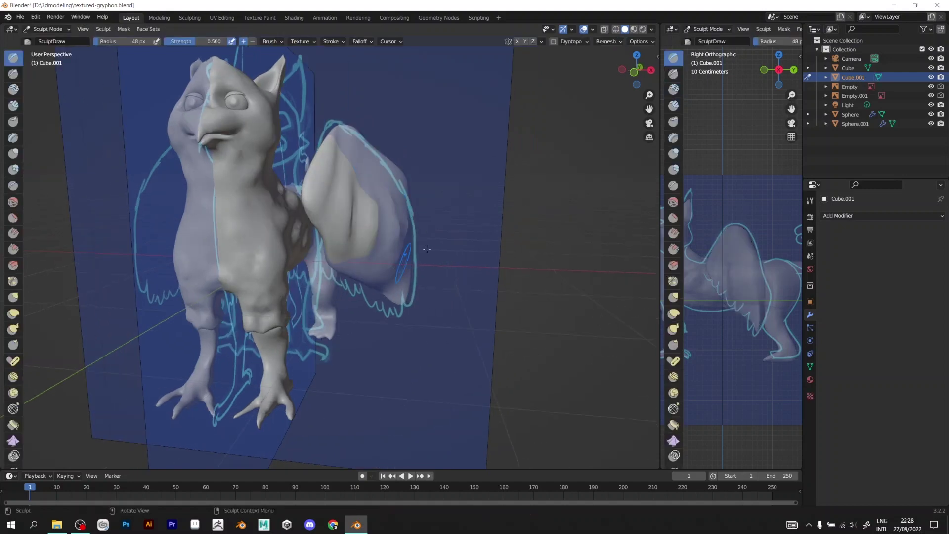
pyautogui.moveTo(427, 250); pyautogui.dragTo(283, 261, button='middle')
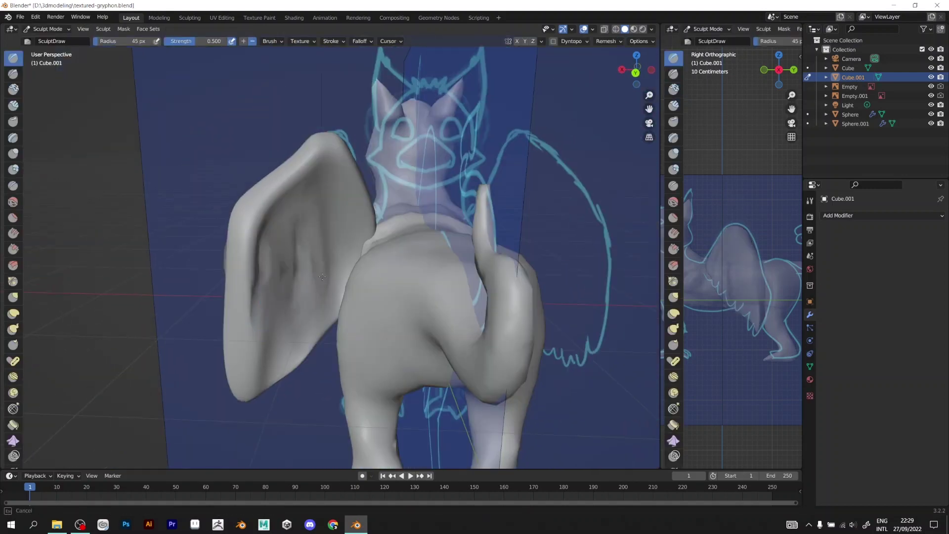
pyautogui.moveTo(296, 297); pyautogui.dragTo(244, 293, button='middle')
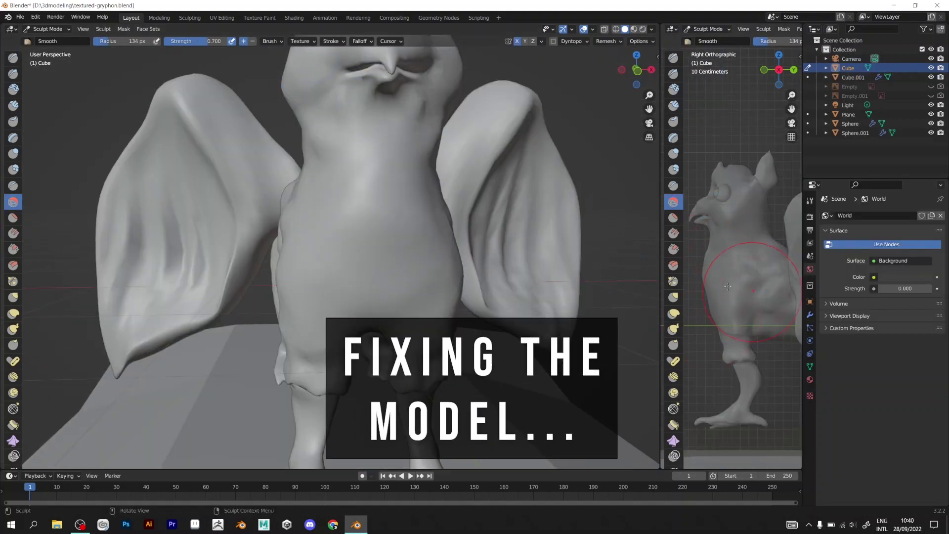
pyautogui.scroll(1, 728, 286)
# Reshape the griffin's body with the Grab sculpt brush
pyautogui.keyDown('shift'); pyautogui.moveTo(727, 287); pyautogui.dragTo(772, 295, button='middle'); pyautogui.keyUp('shift')
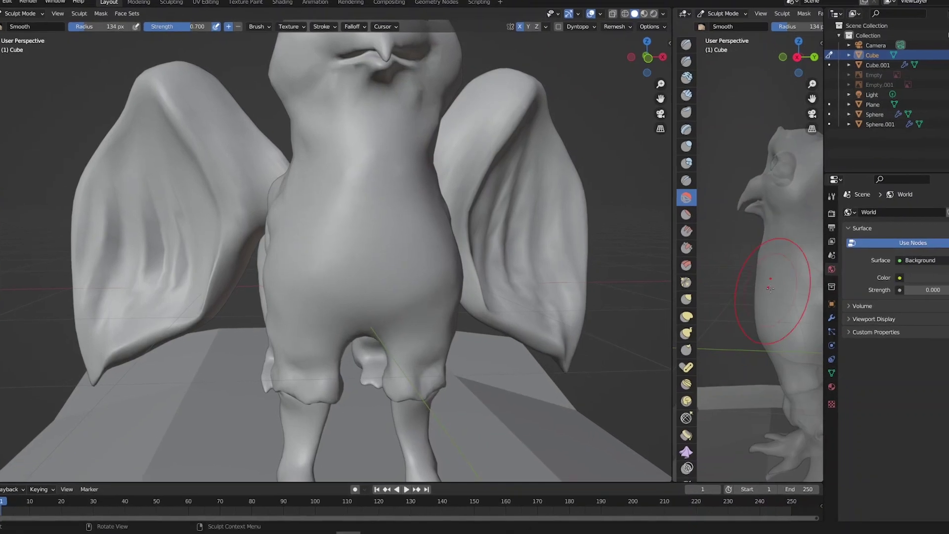
pyautogui.press('g')
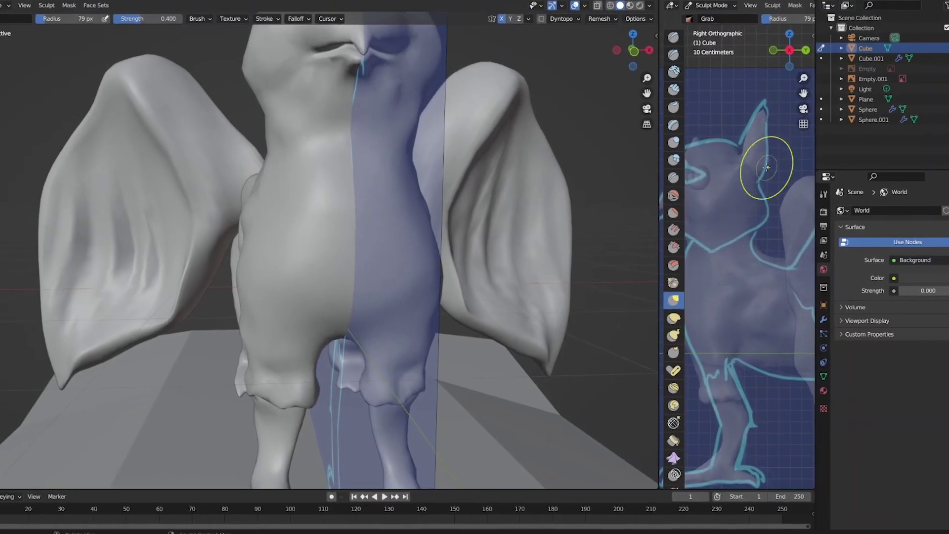
pyautogui.scroll(-5, 403, 126)
pyautogui.moveTo(403, 127); pyautogui.dragTo(355, 184, button='middle')
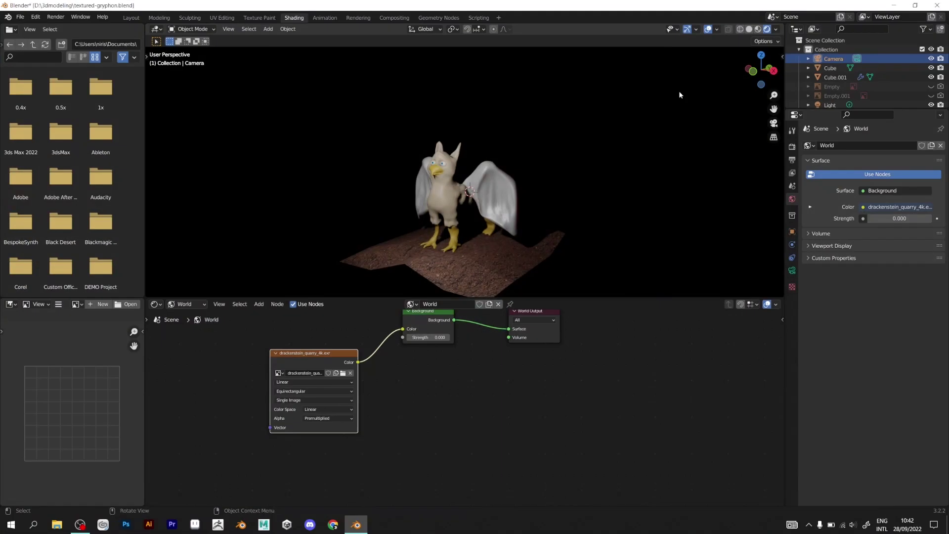
# Set the world Background Strength to 0.200
pyautogui.moveTo(435, 340); pyautogui.dragTo(446, 339)
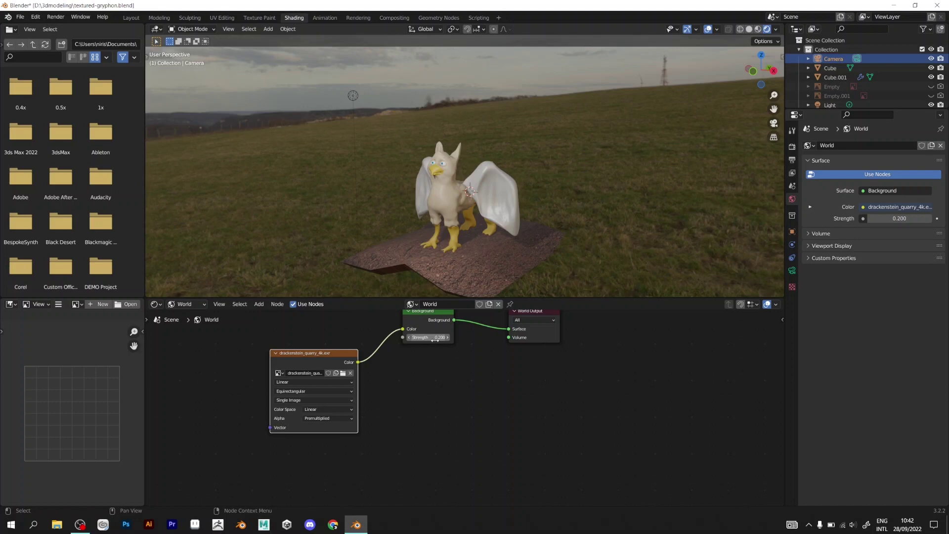